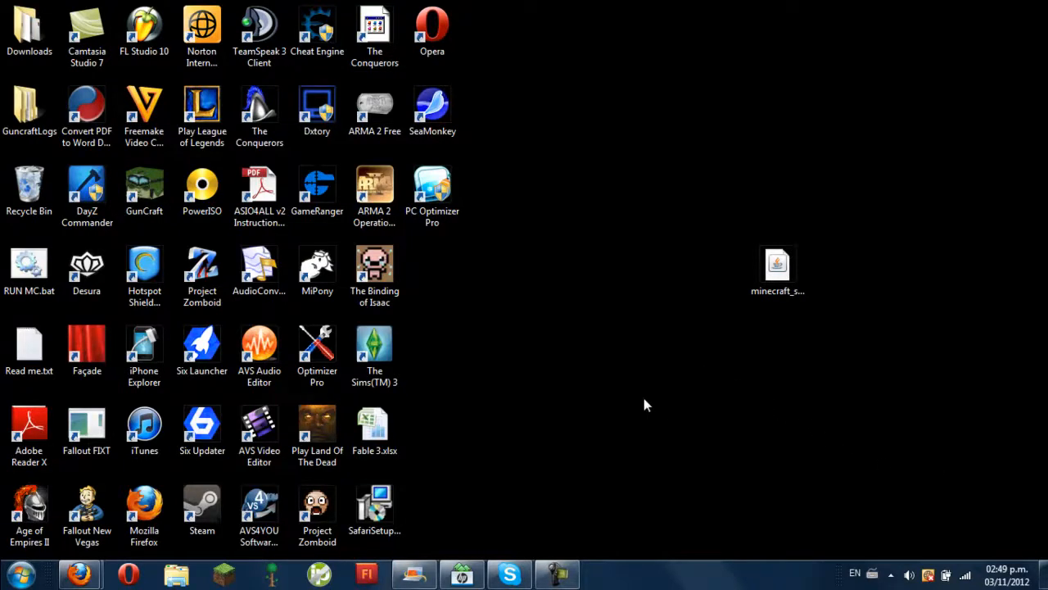
Switch to Firefox and bring up the minecraft_server.jar download on the Minecraft download page, then dismiss it without saving.
mouse_move(78, 574)
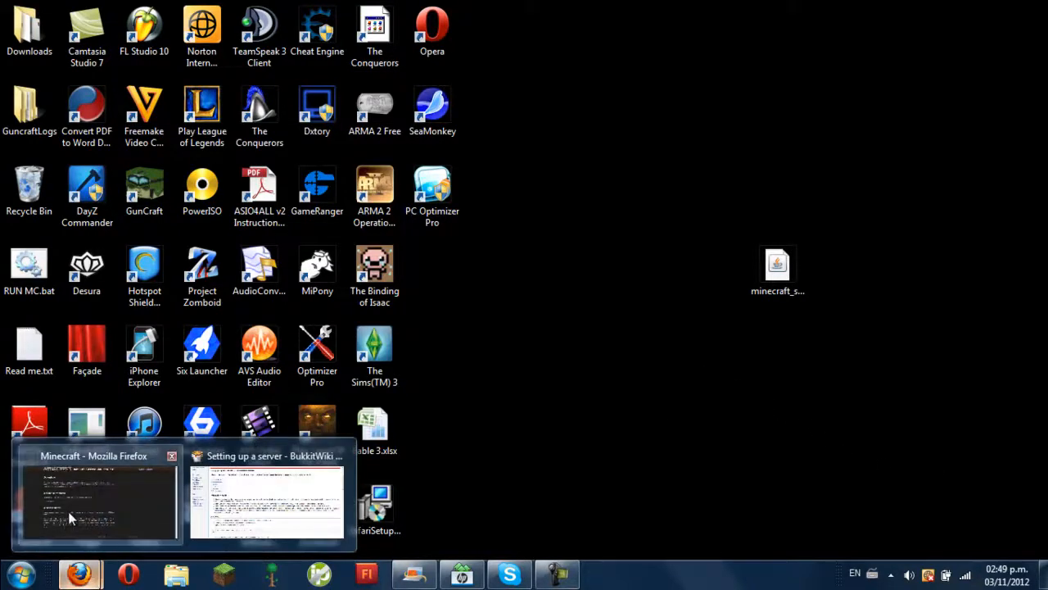
left_click(96, 496)
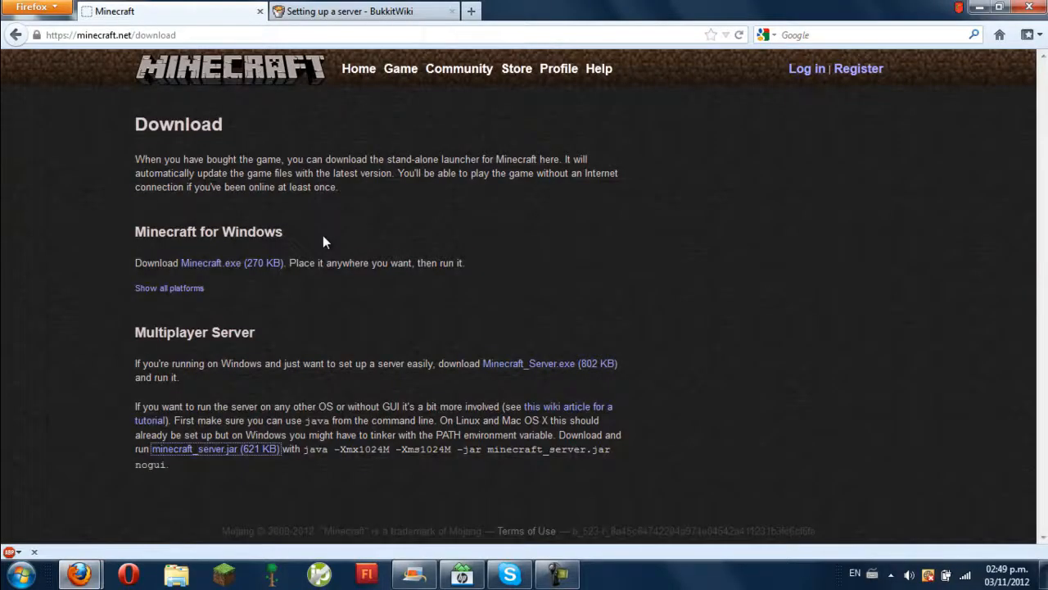
left_click(217, 450)
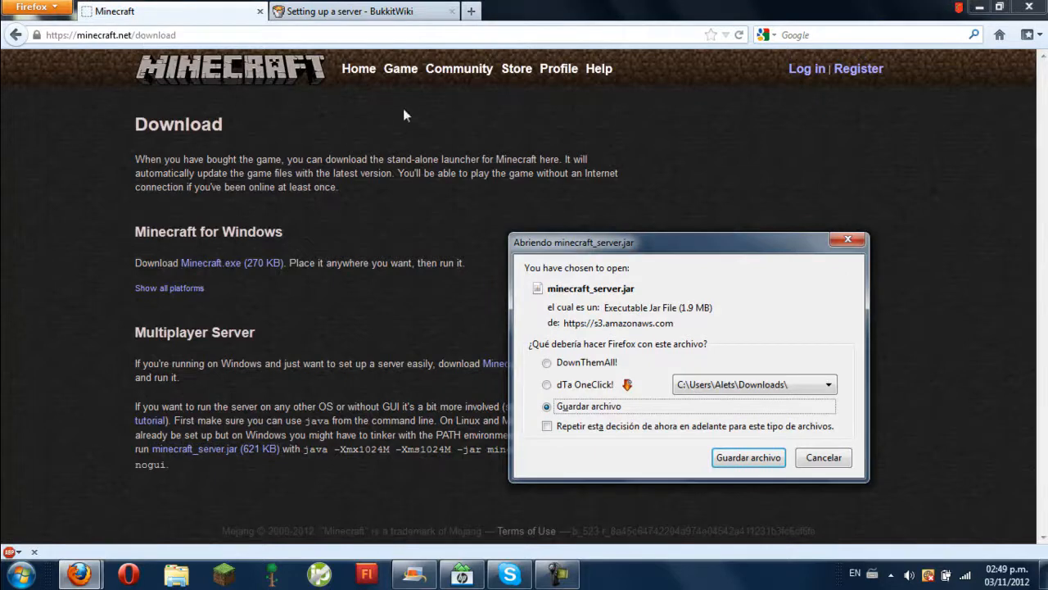
left_click(810, 468)
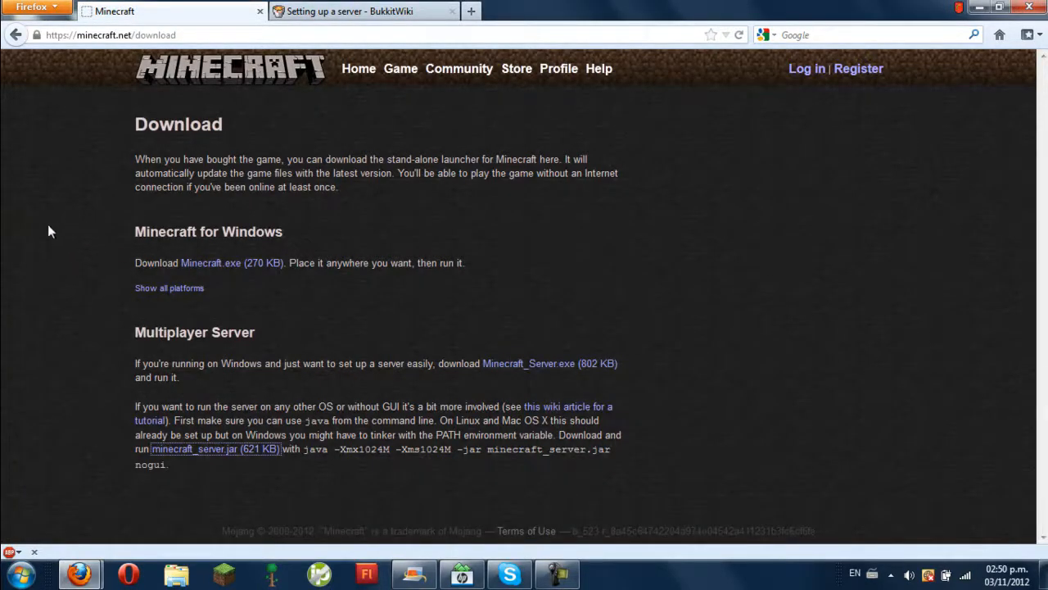
Bring up the CraftBukkit recommended build download from the Bukkit wiki, dismiss it without saving, and return to the desktop.
left_click(340, 12)
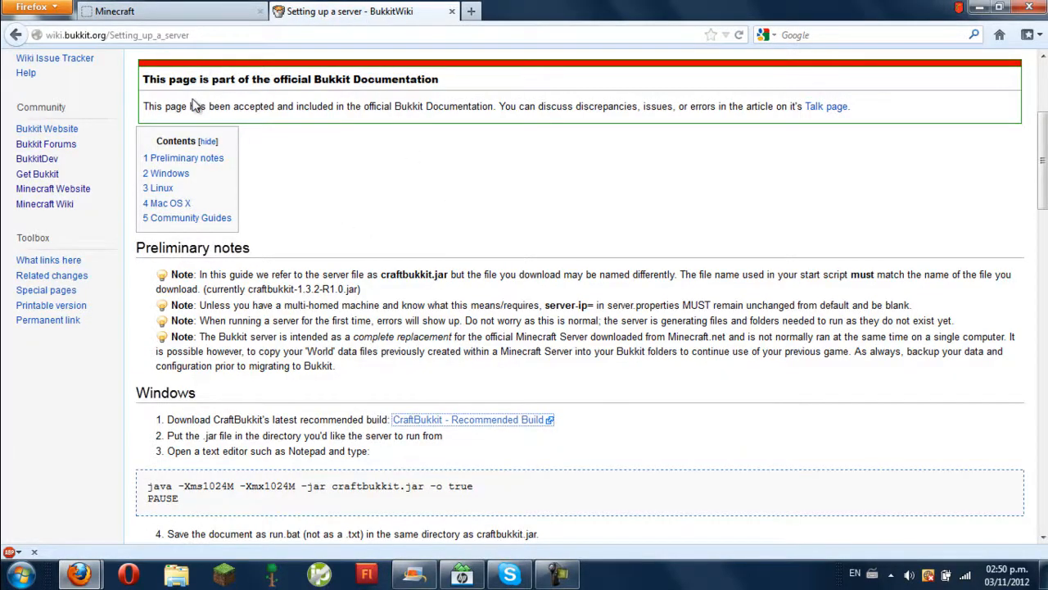
left_click(463, 424)
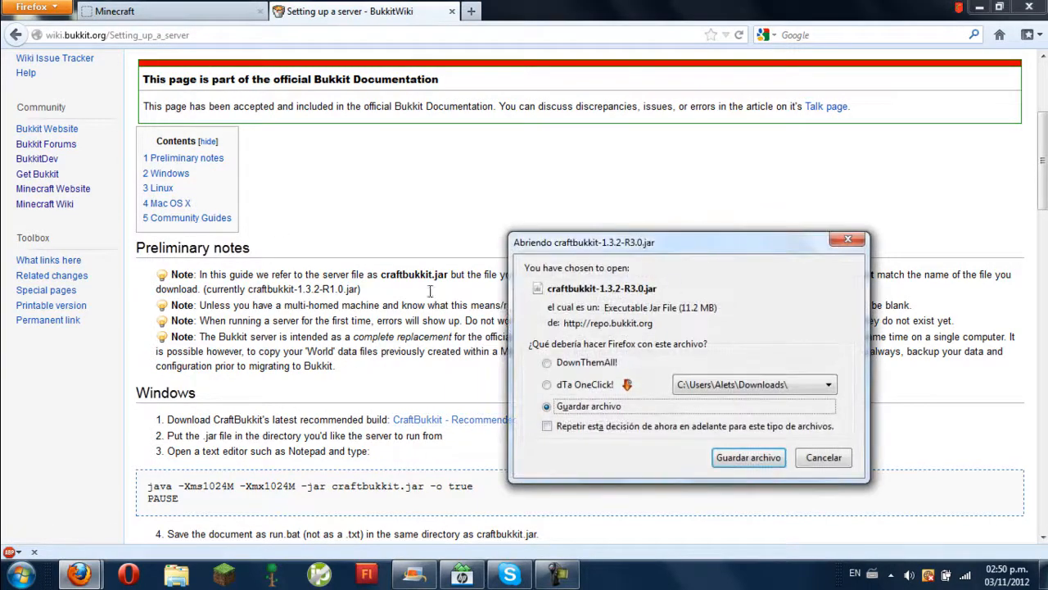
left_click(823, 460)
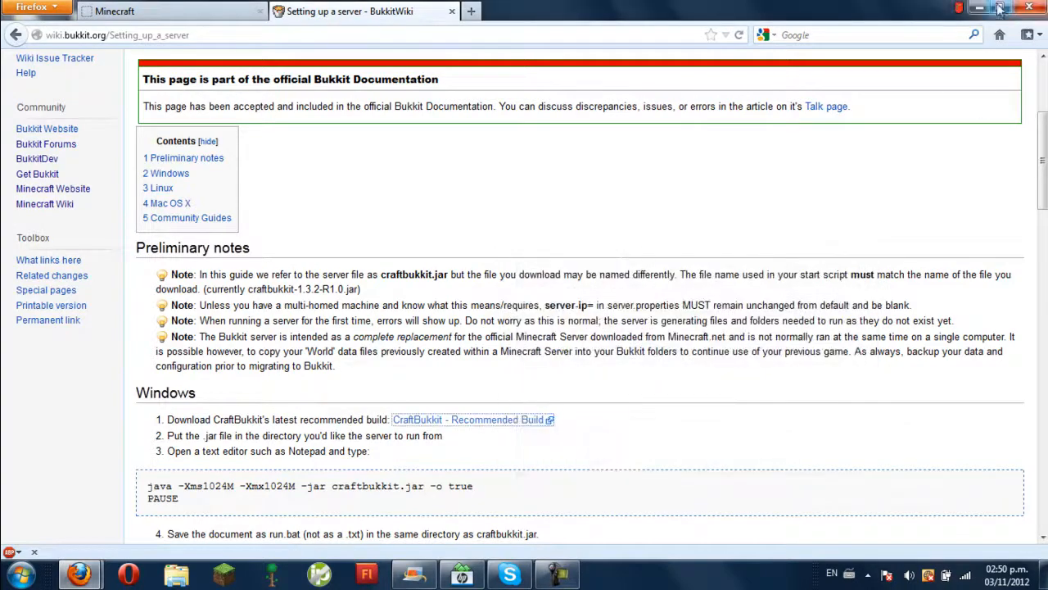
left_click(981, 9)
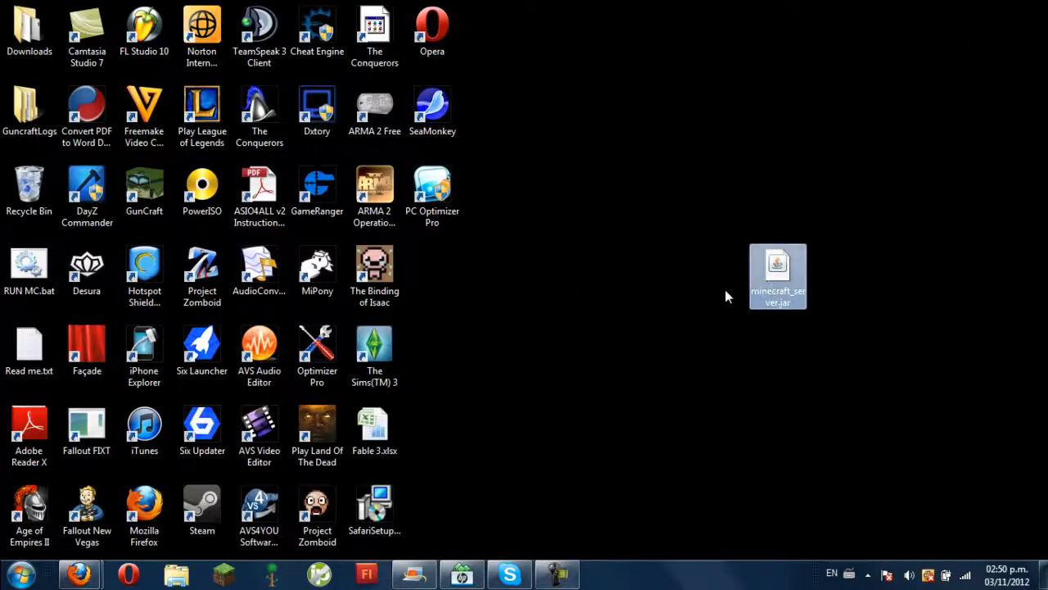
Create a folder named Server on the desktop and move minecraft_server.jar into it.
right_click(674, 260)
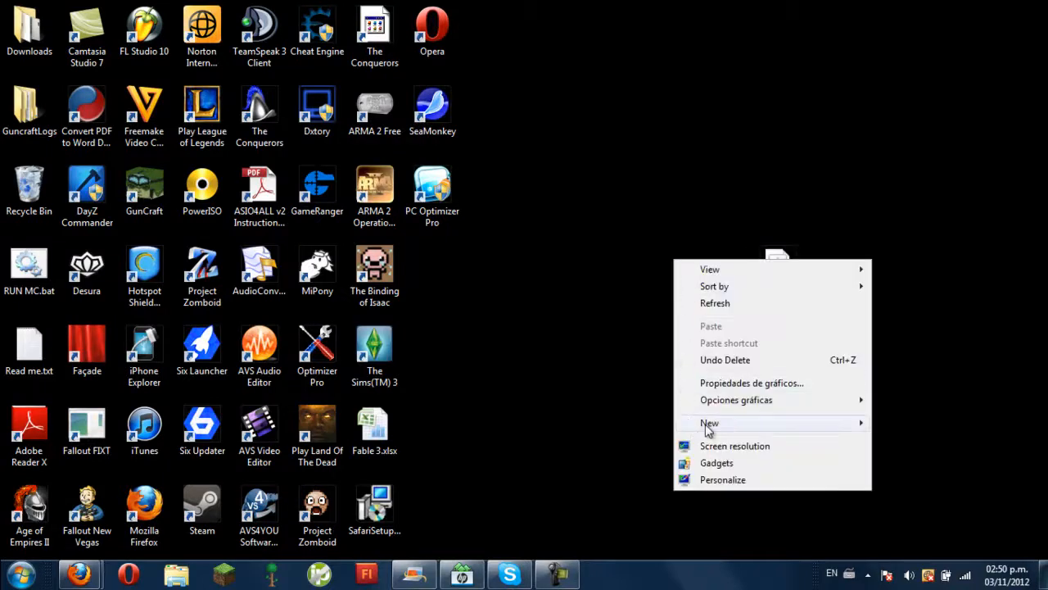
mouse_move(710, 423)
left_click(565, 163)
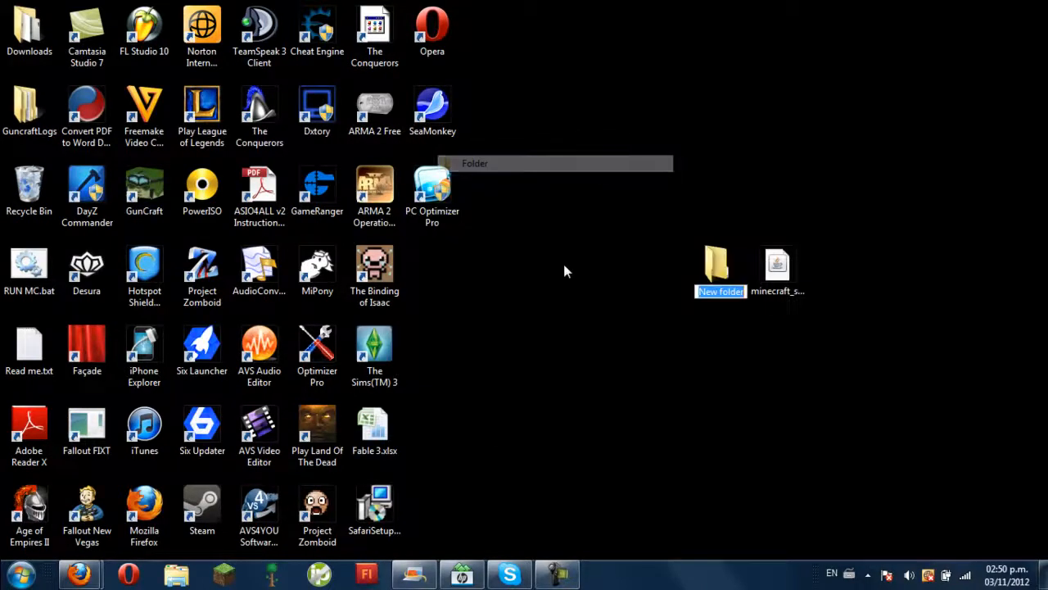
type("Sre")
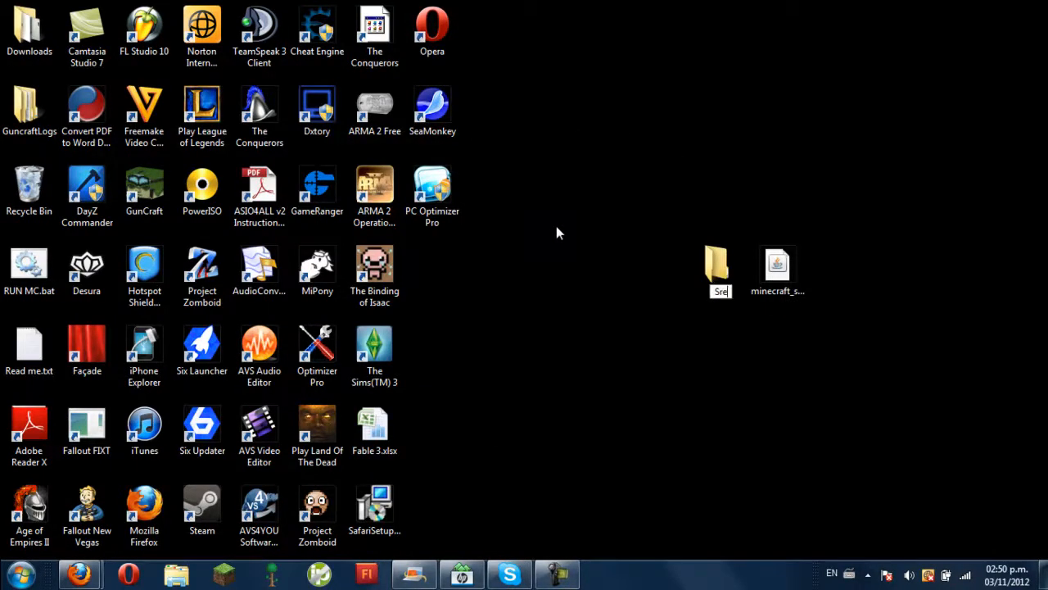
type("erver")
key("Return")
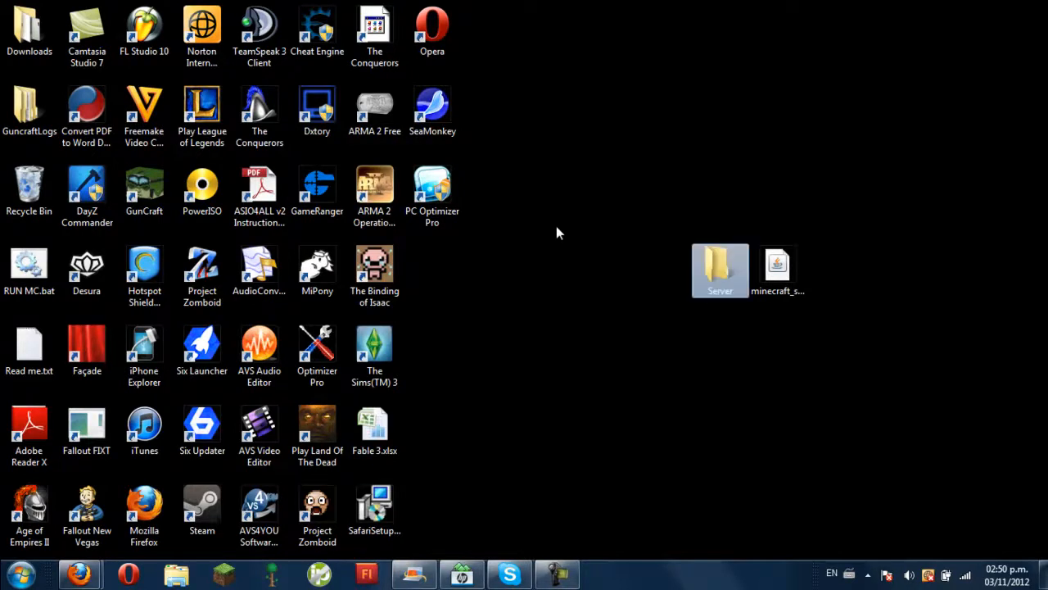
left_click_drag(778, 266, 727, 280)
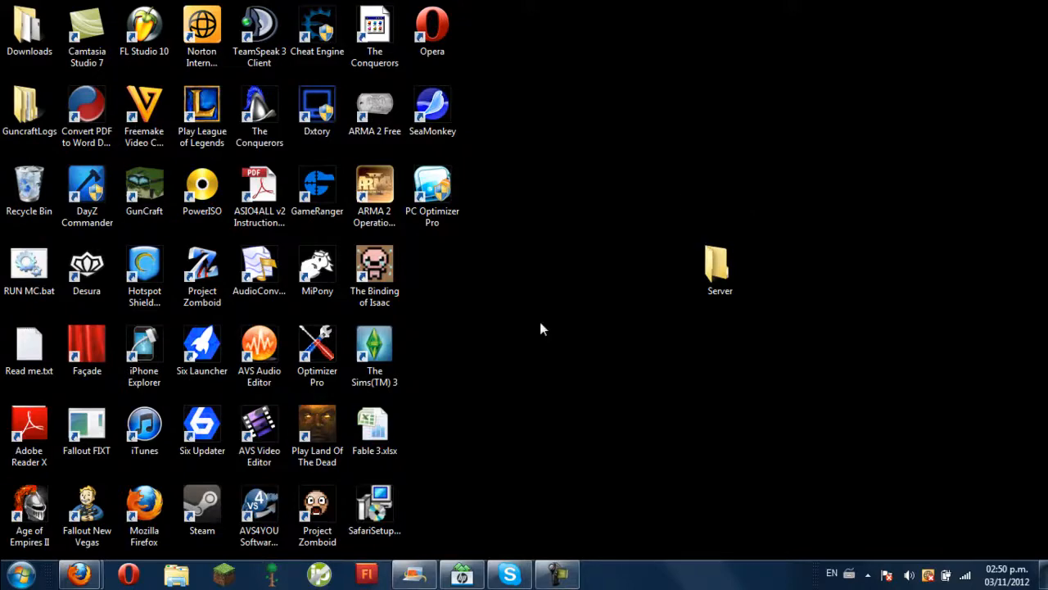
Open the Server folder and create a text document named RUN.txt in it.
double_click(733, 264)
right_click(422, 243)
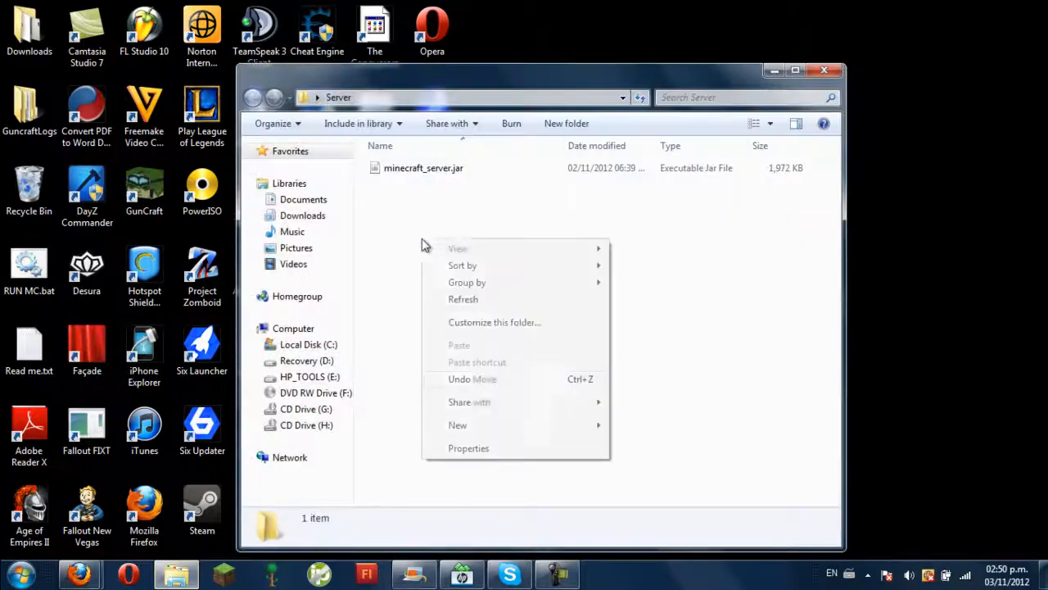
mouse_move(553, 425)
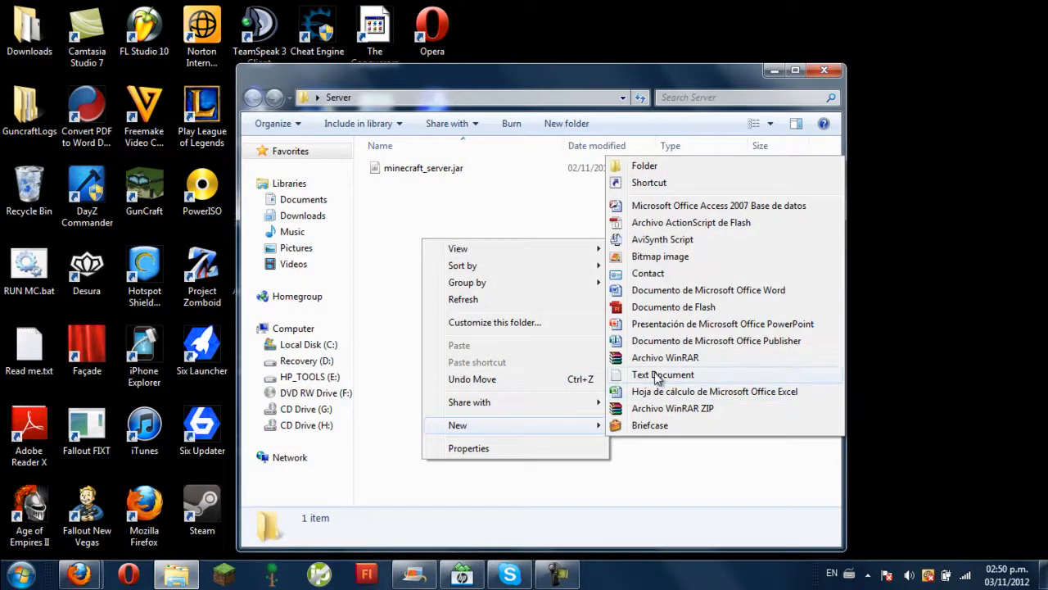
left_click(655, 374)
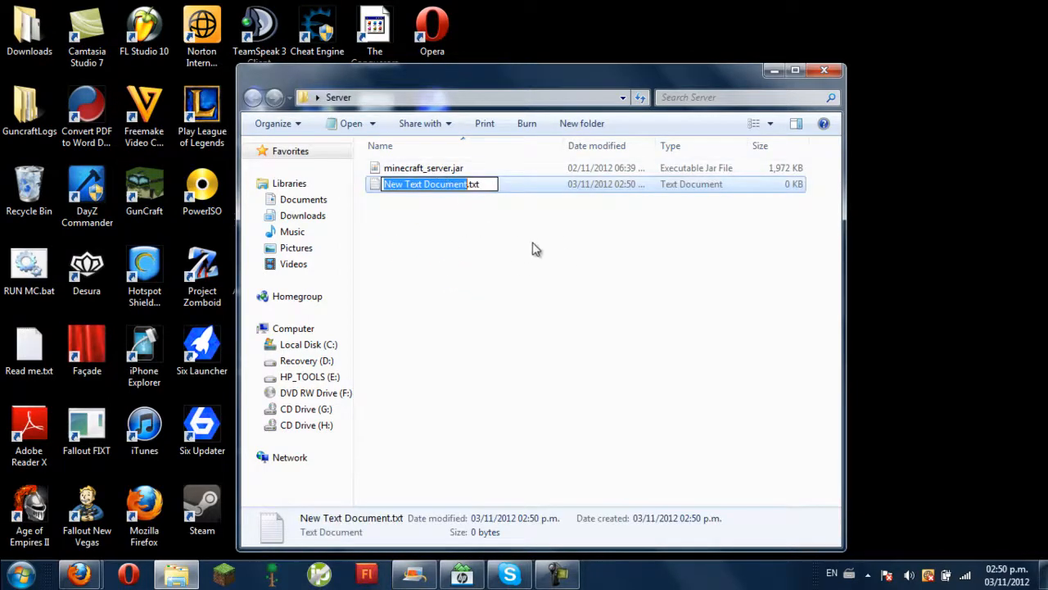
type("RUN")
key("Return")
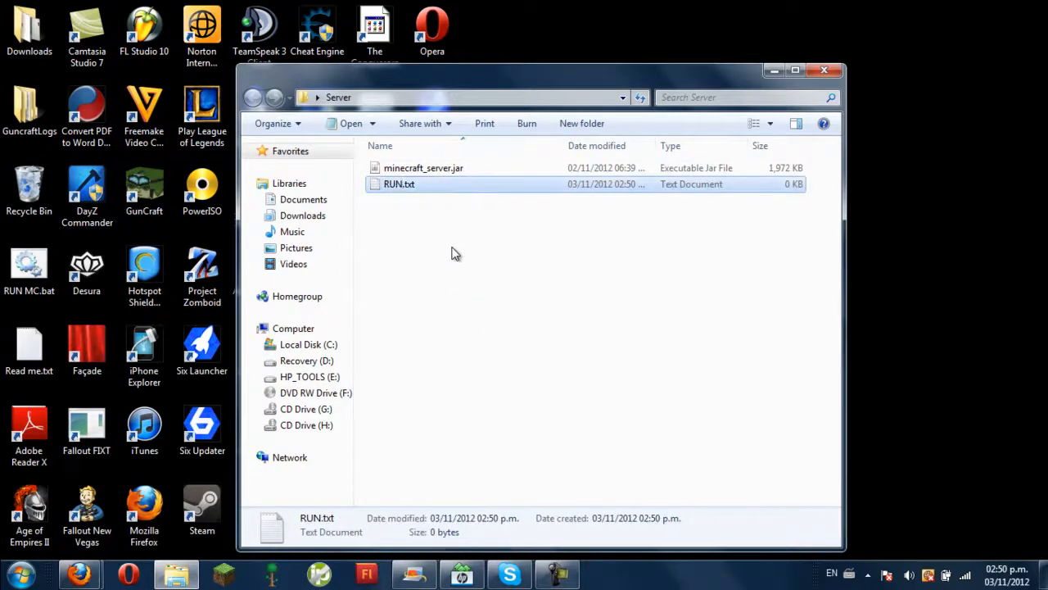
Write the launch command "java -Xmx1024M -Xms1024M -jar minecraft_server.jar nogui" in RUN.txt.
double_click(401, 187)
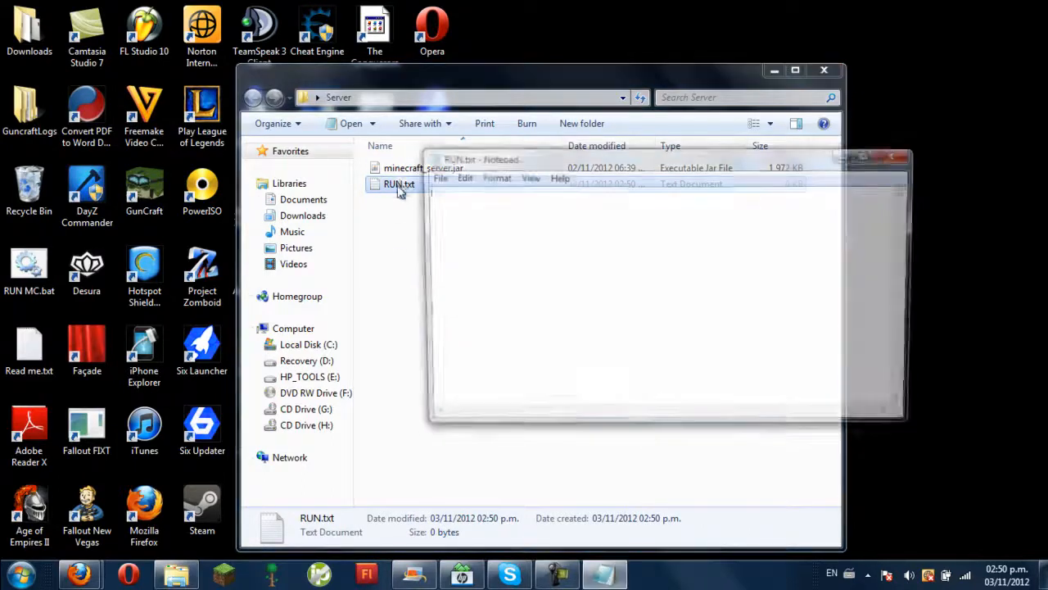
type("java -Xmx1024M -Xms1024M -jar minecraft_server.jar nogui")
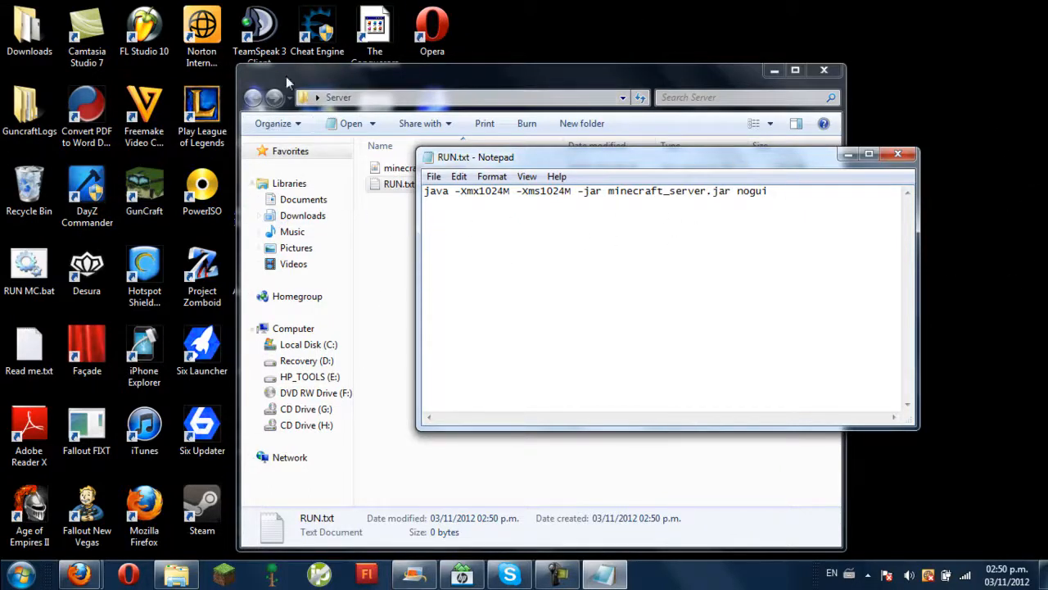
left_click_drag(832, 232, 412, 248)
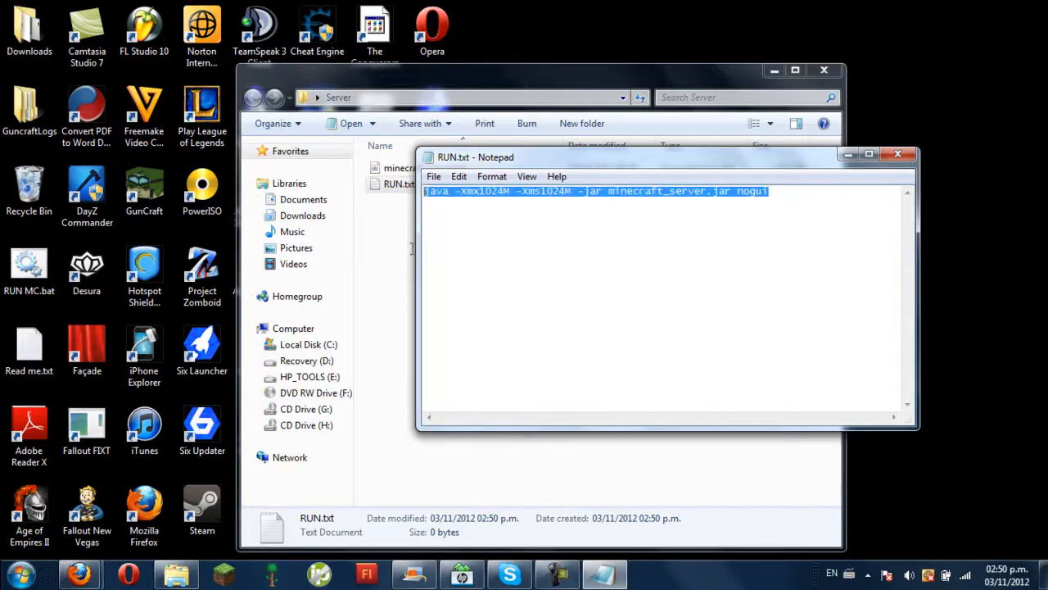
left_click(793, 201)
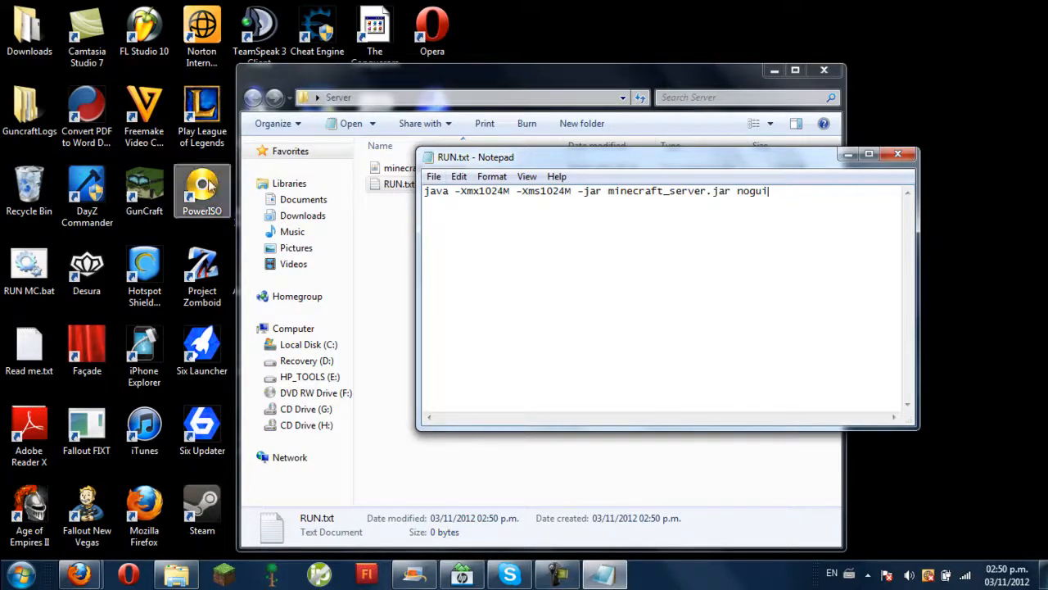
Save the launch command as RUN.bat in the Server folder with the All Files type, and close the document.
left_click(435, 176)
left_click(461, 244)
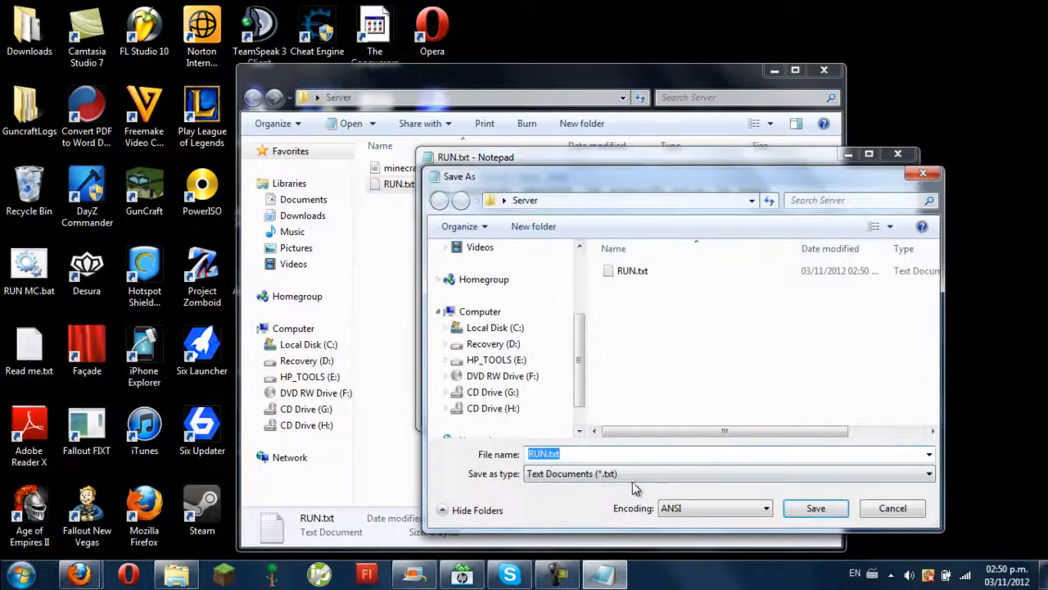
left_click(634, 479)
left_click(589, 498)
double_click(565, 452)
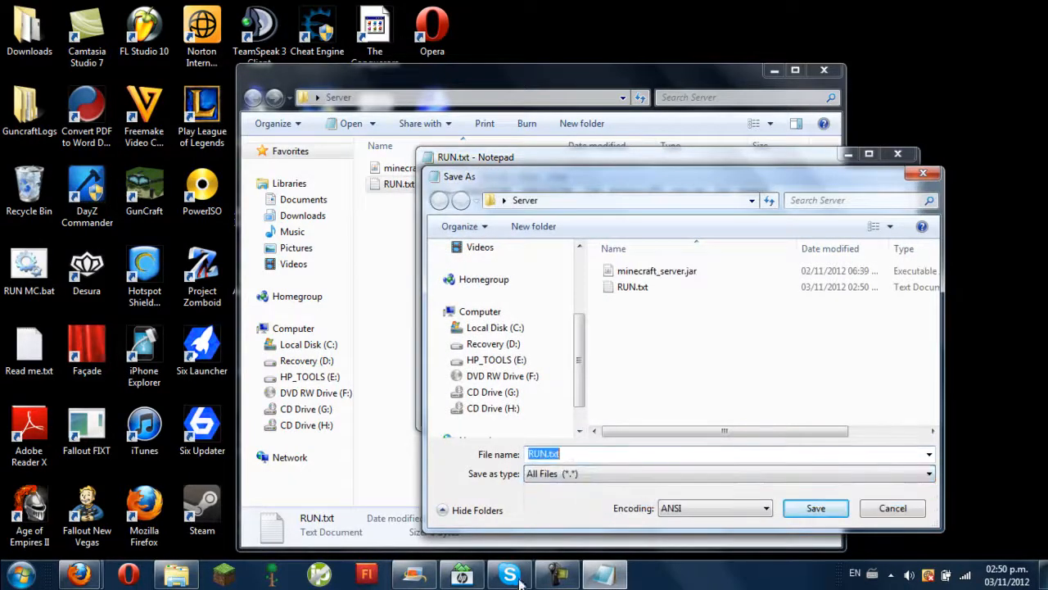
type("RUN.")
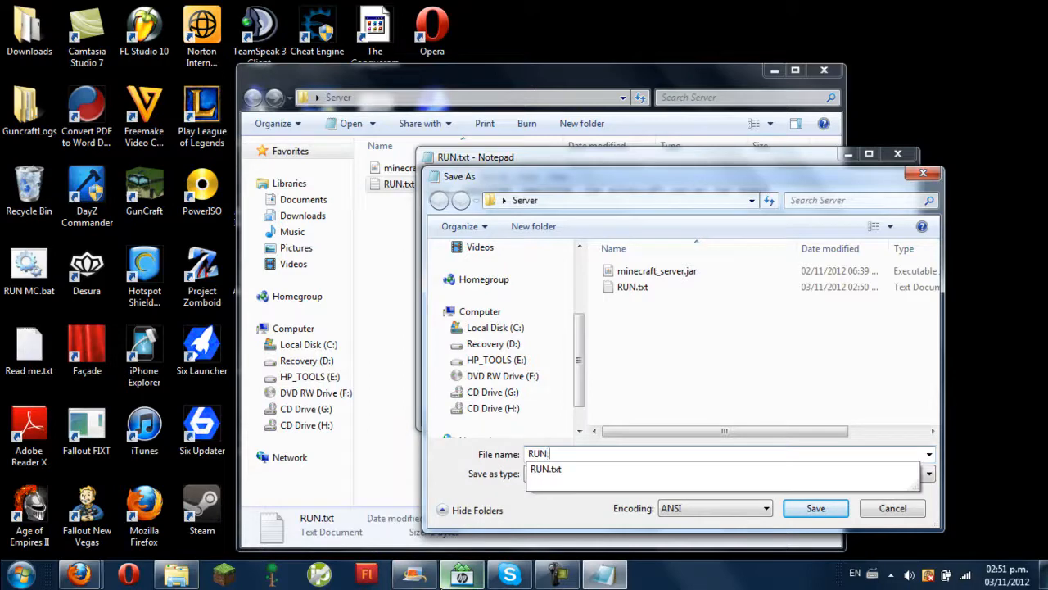
type("bat")
mouse_move(509, 578)
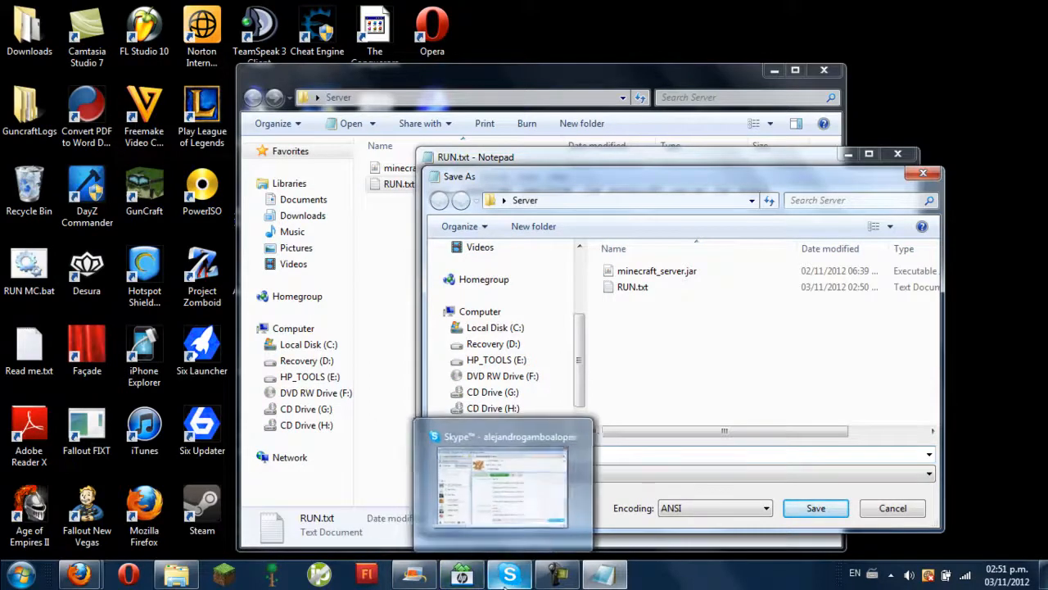
left_click(815, 507)
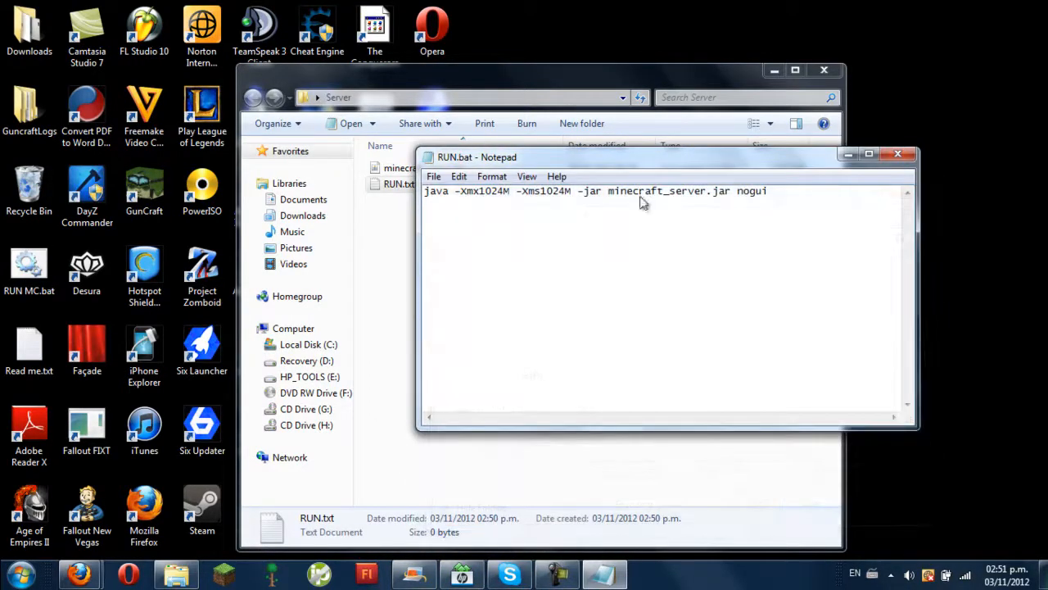
left_click(897, 154)
Delete the leftover RUN.txt from the Server folder, keeping RUN.bat.
left_click(405, 190)
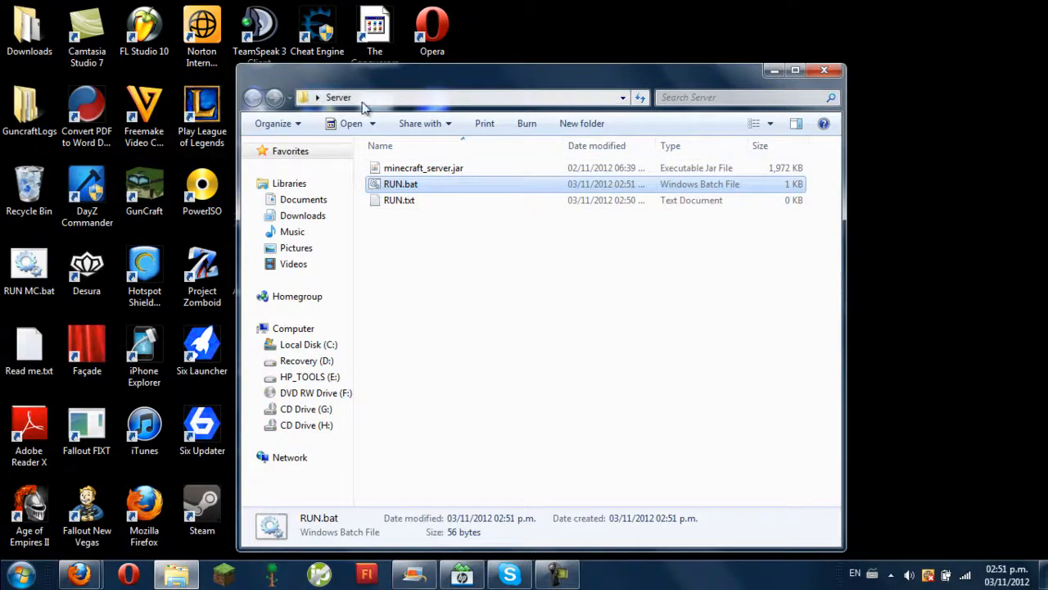
left_click(403, 205)
key("Delete")
left_click(611, 354)
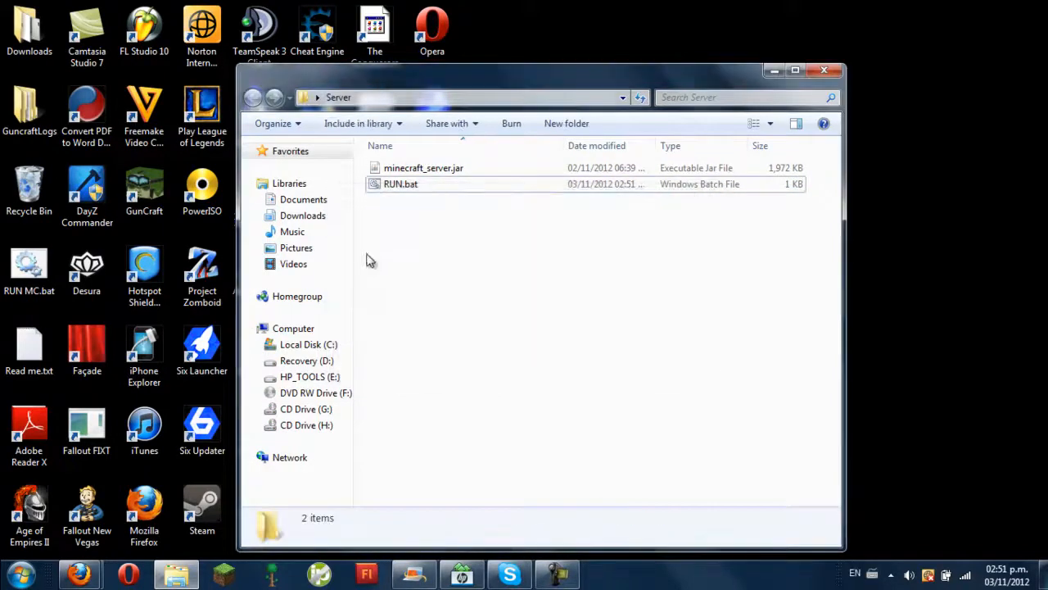
Run RUN.bat to generate the server files, review the startup log, and close the console window.
double_click(409, 183)
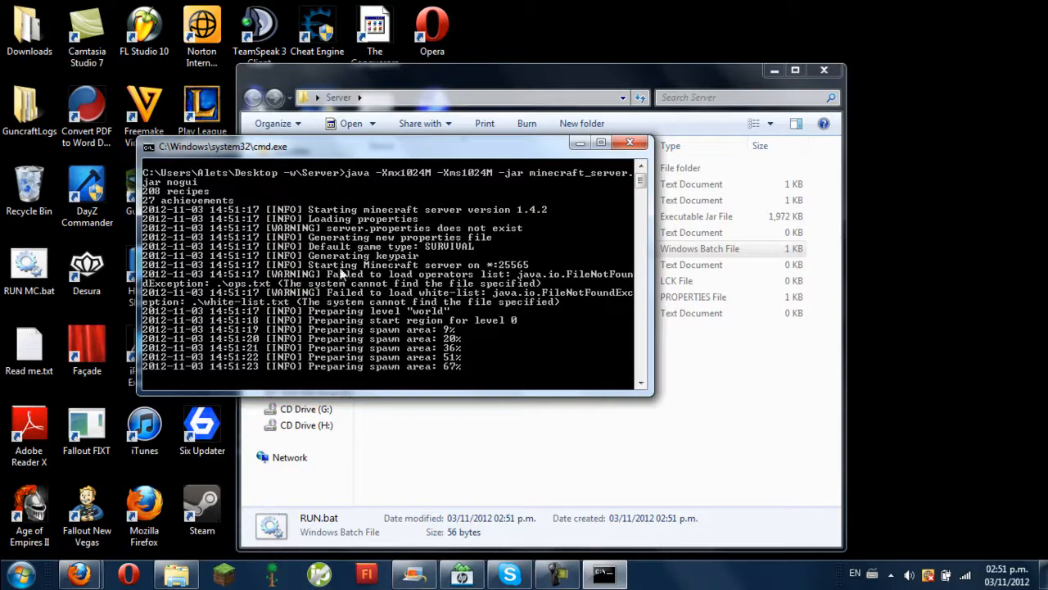
scroll(355, 281, "down", 3)
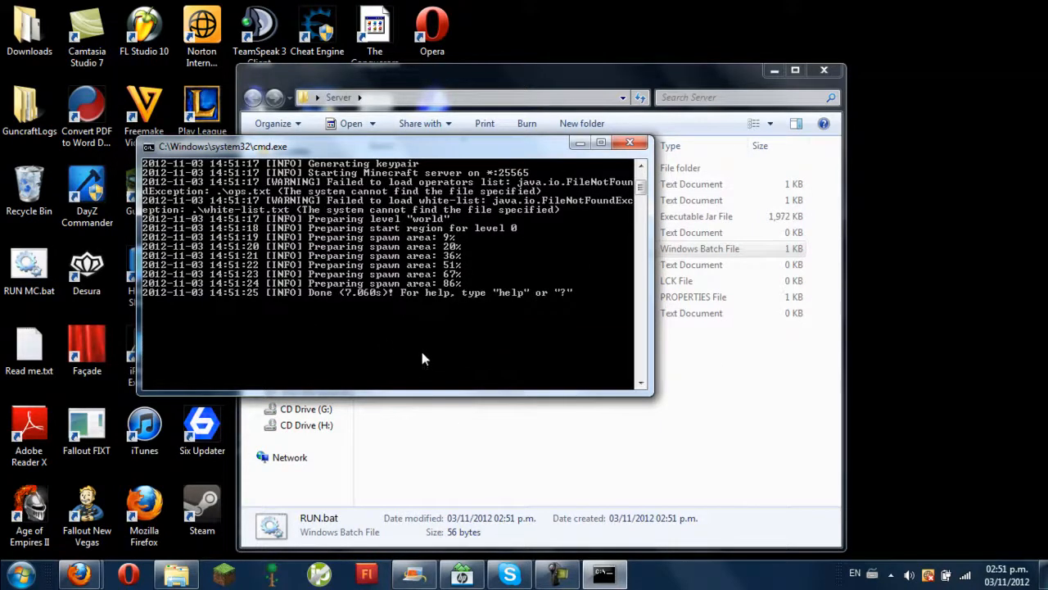
scroll(365, 348, "up", 3)
scroll(363, 350, "down", 1)
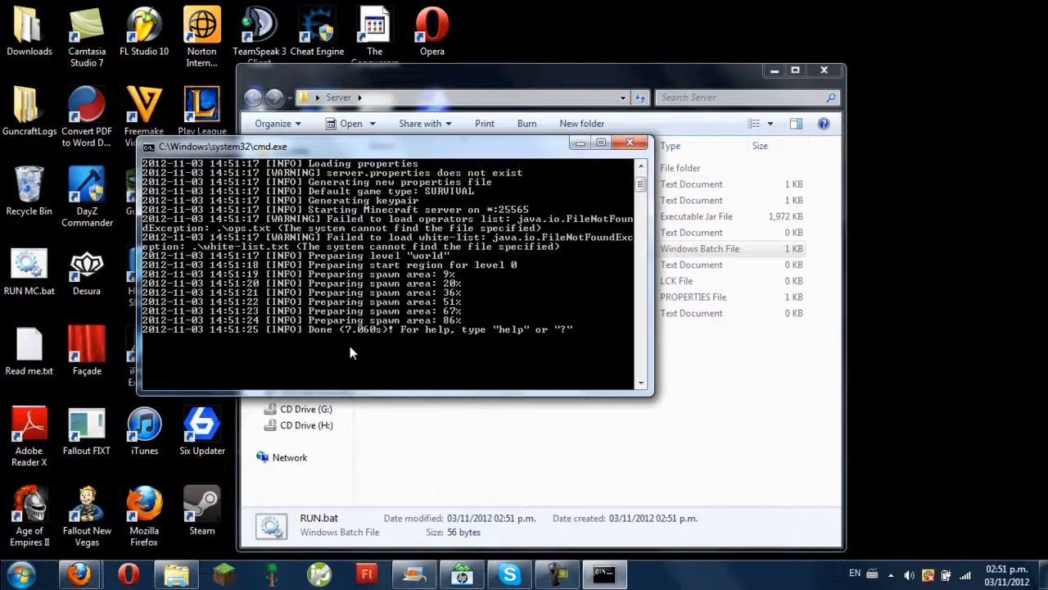
scroll(474, 326, "up", 2)
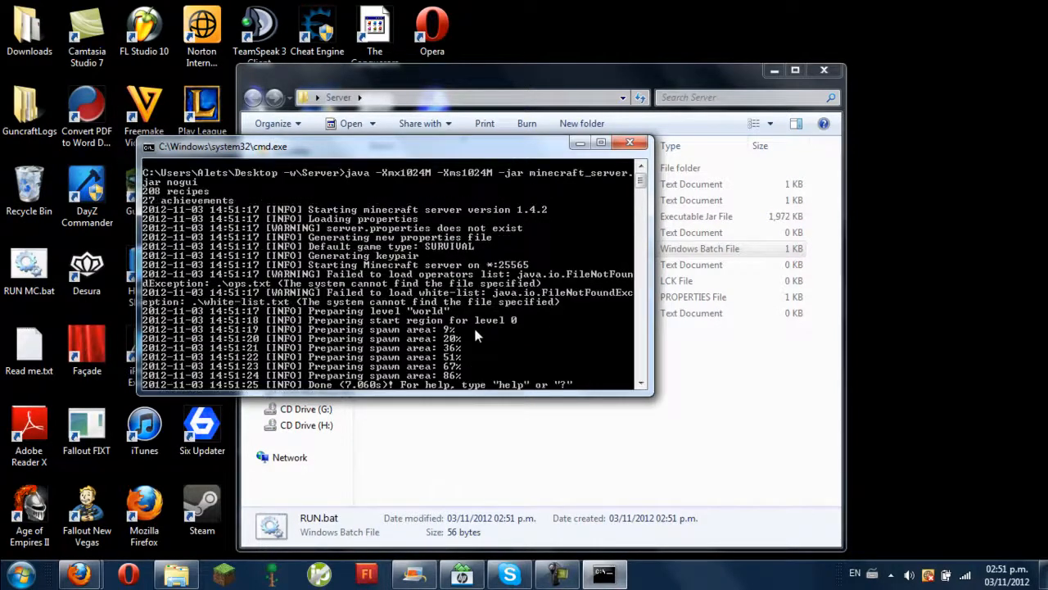
left_click(629, 143)
left_click(480, 417)
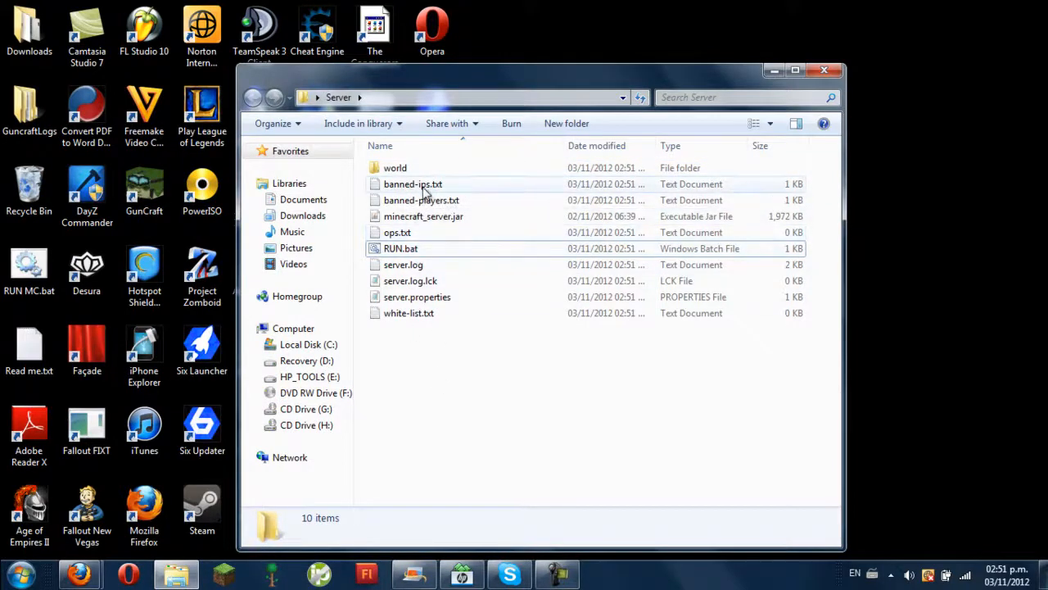
Look inside the generated world folder, return to the Server folder and select the world folder.
double_click(395, 168)
left_click(339, 100)
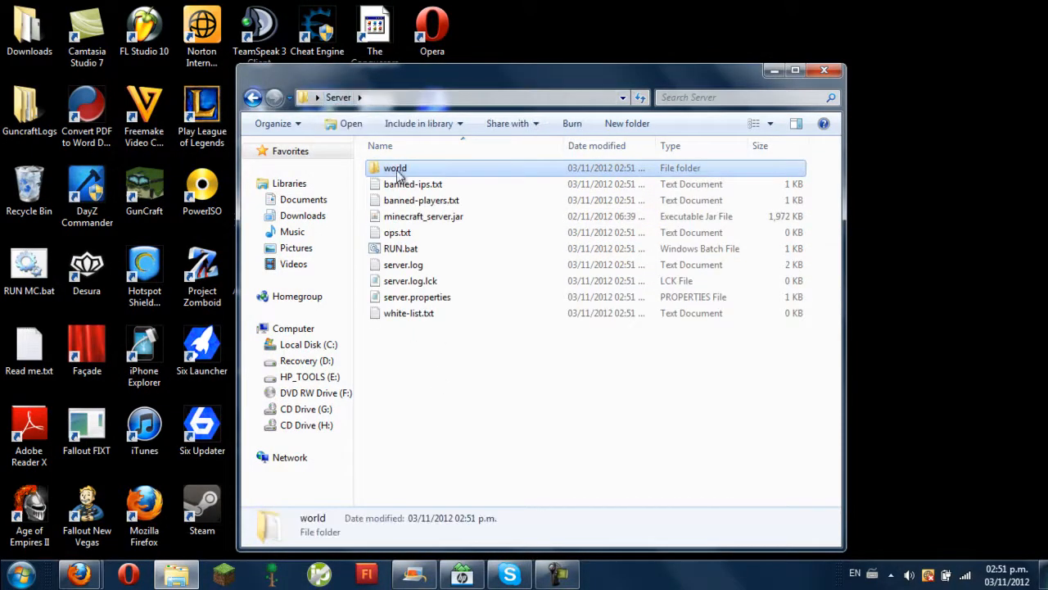
left_click(399, 174)
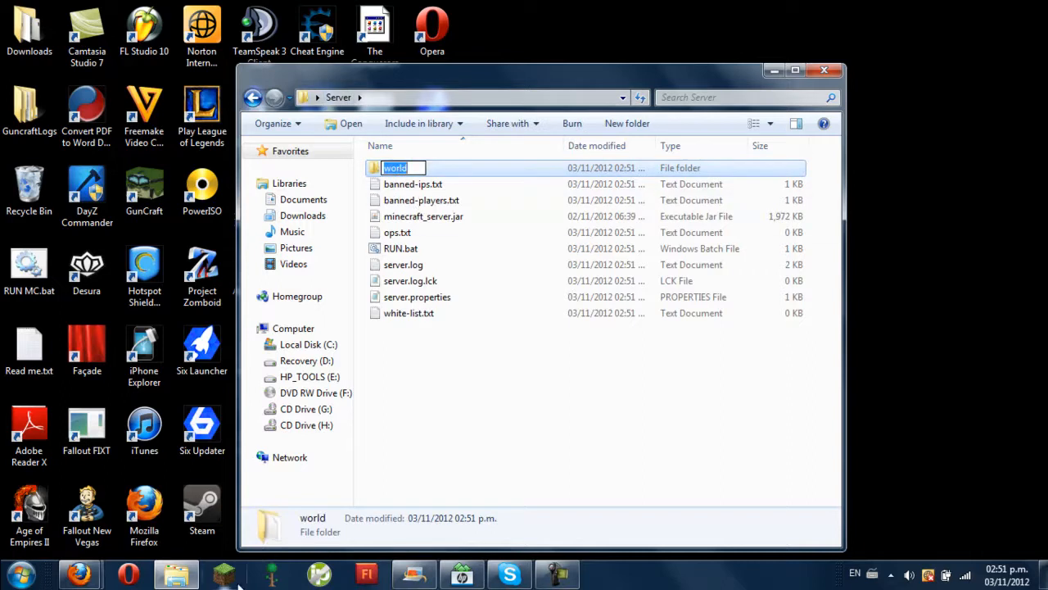
Rename the world folder in the Server folder as Server 2.
type("Server 2")
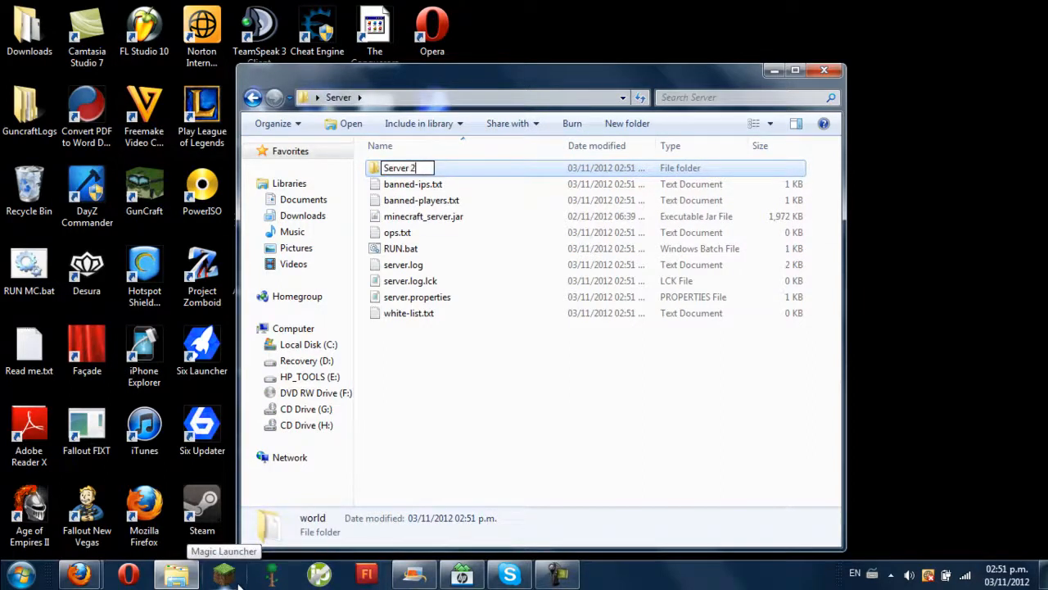
key("Return")
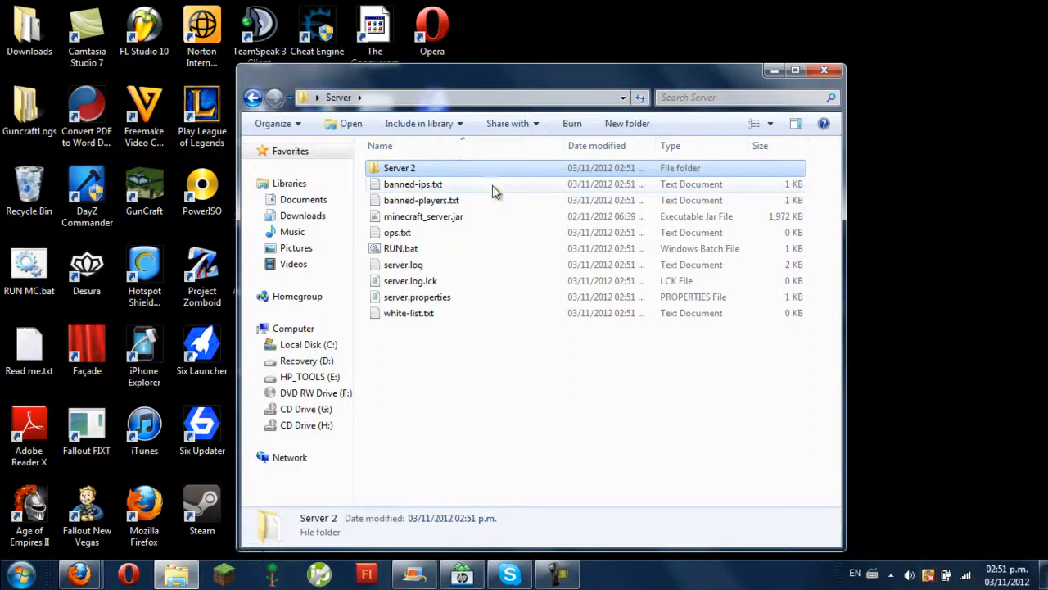
Open server.properties to check which program it opens in, and close it again.
double_click(417, 299)
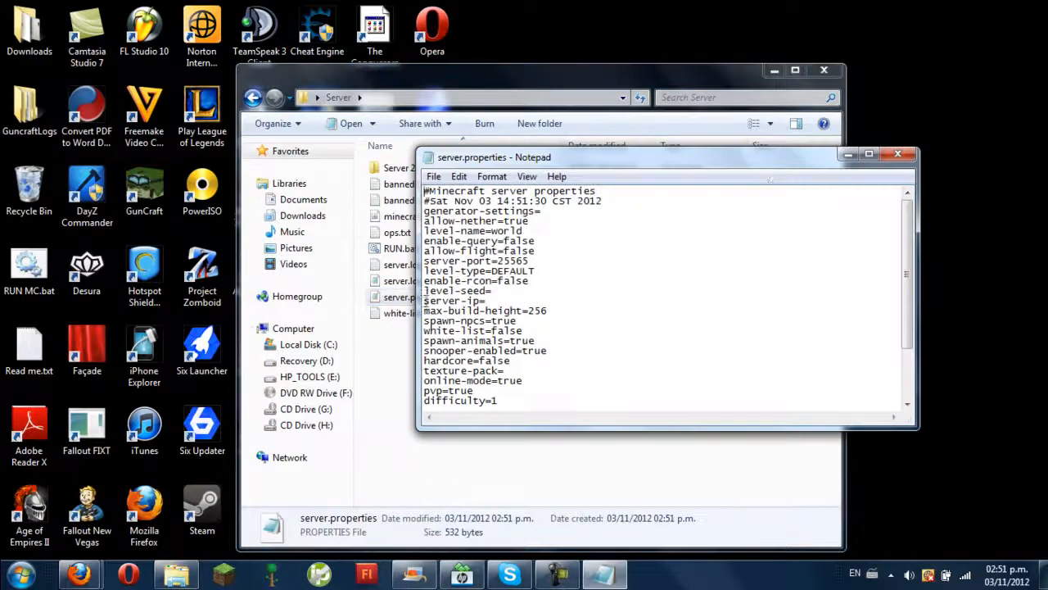
left_click(897, 153)
left_click(484, 353)
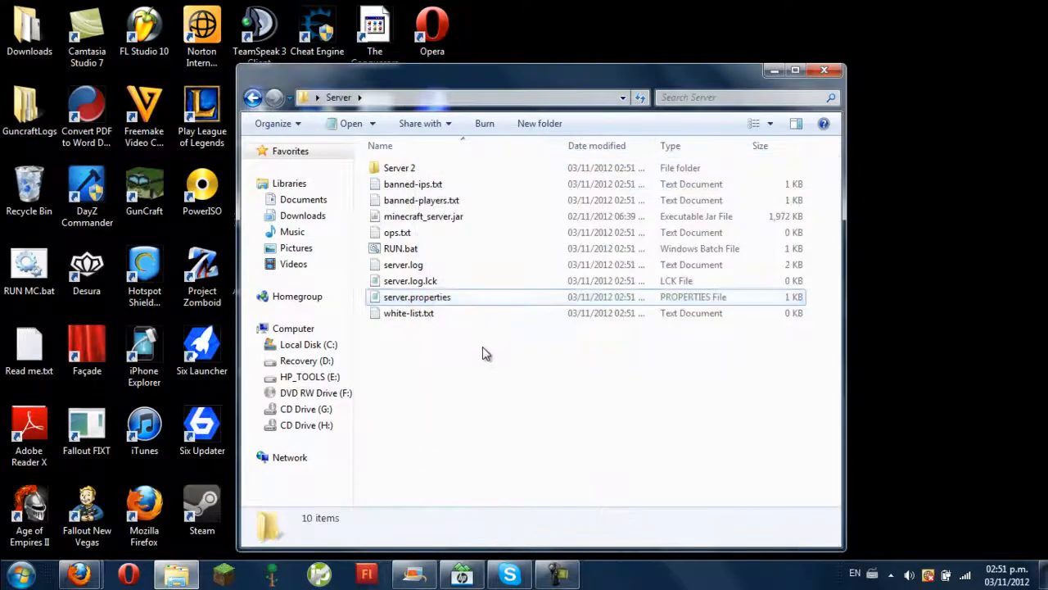
In the file properties of server.properties, review the available programs and confirm Notepad as the one that opens it.
left_click(423, 303)
right_click(422, 303)
left_click(446, 551)
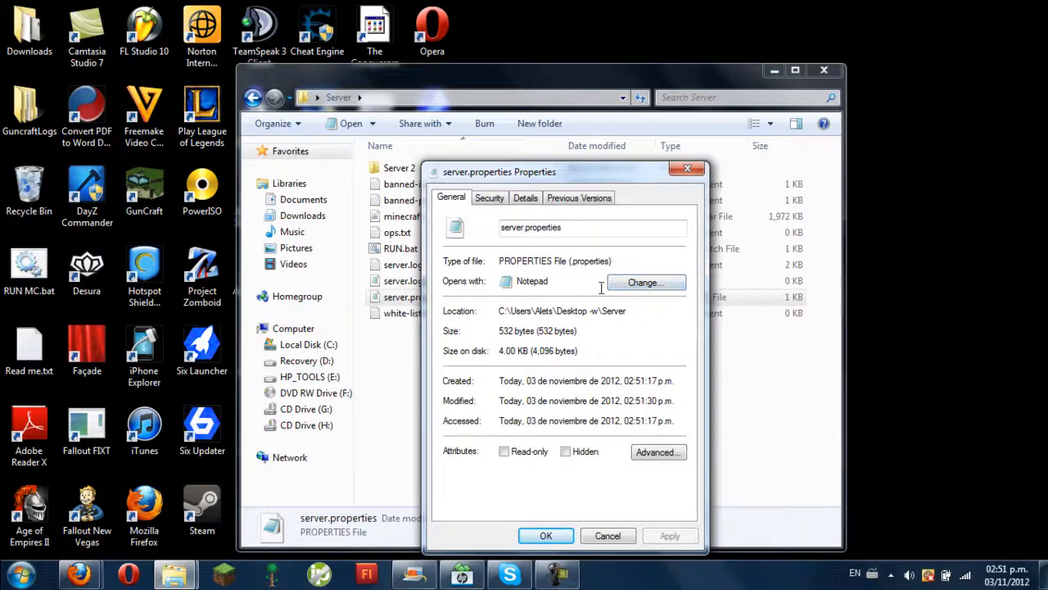
left_click(647, 284)
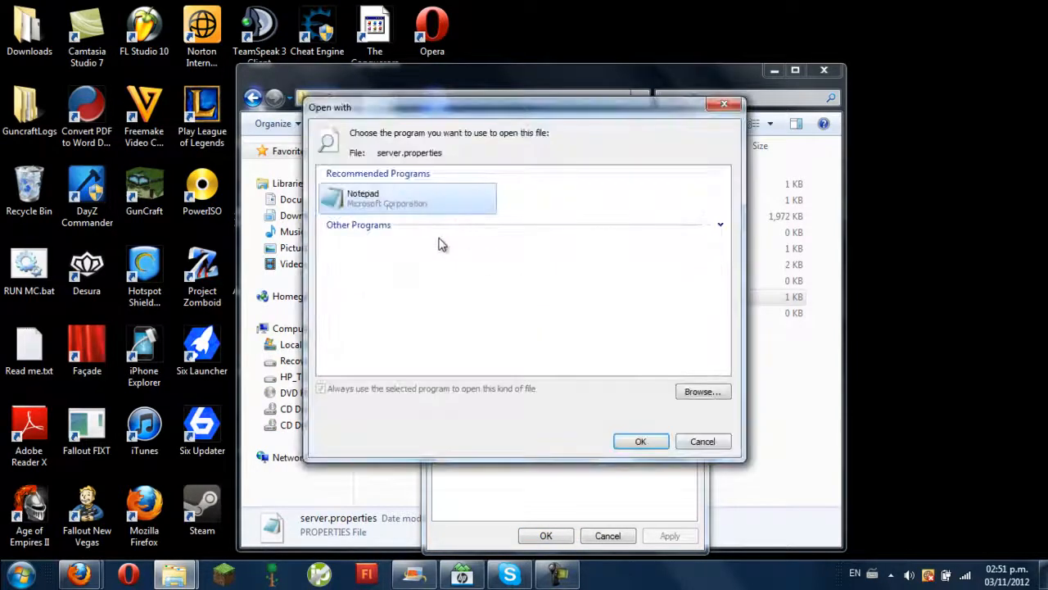
left_click(721, 225)
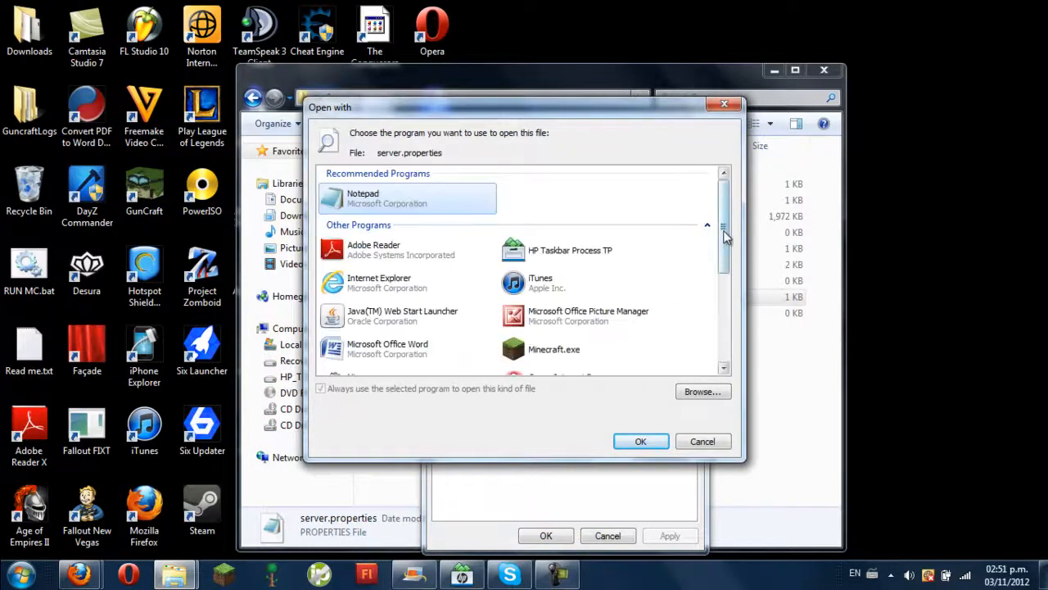
left_click_drag(726, 229, 750, 222)
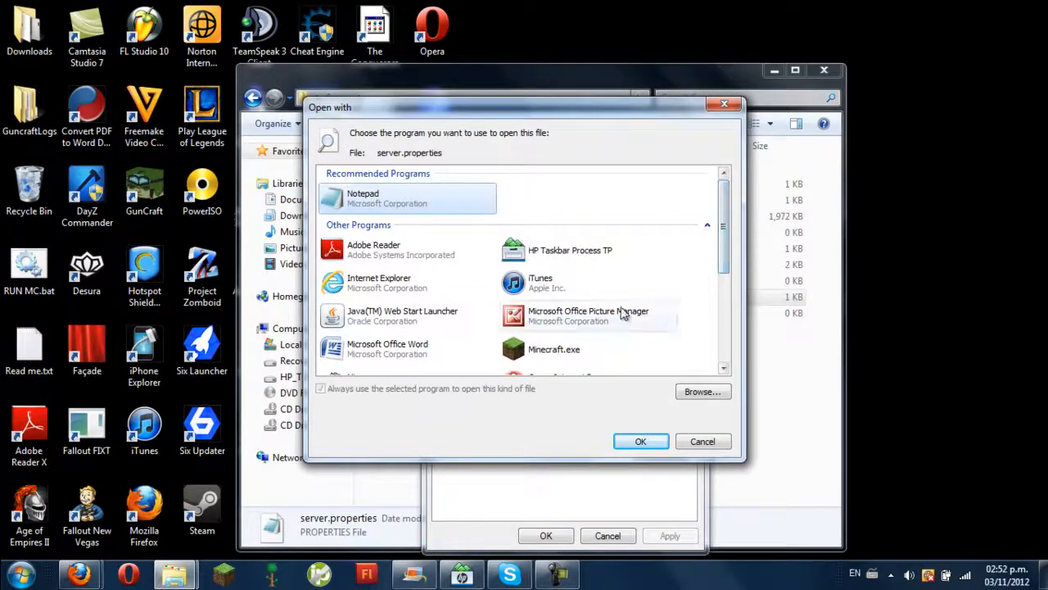
left_click(642, 442)
left_click(545, 536)
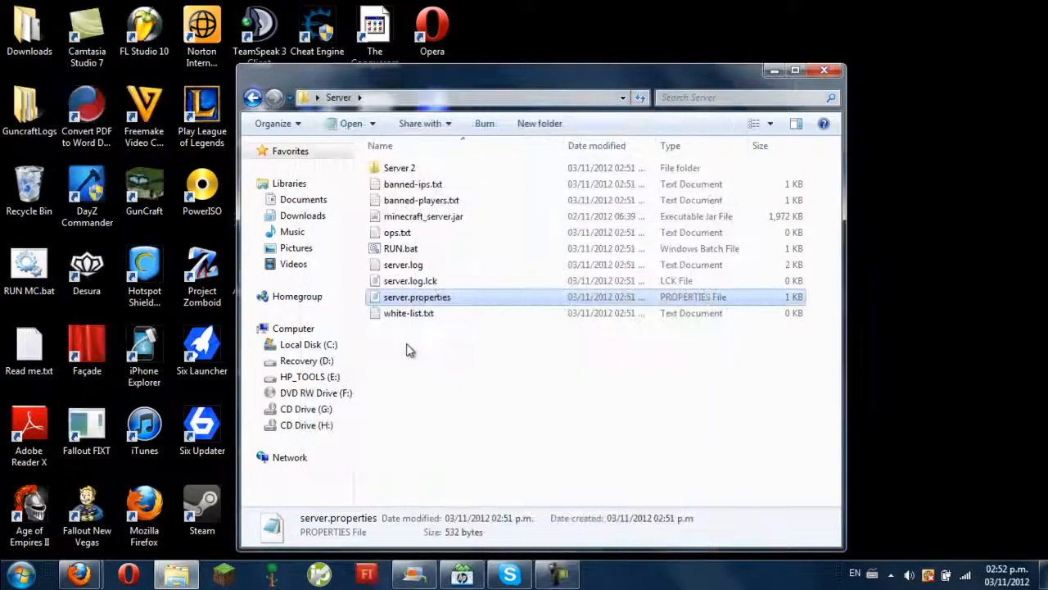
Open server.properties, look through its settings and set server-port to 25570.
double_click(421, 296)
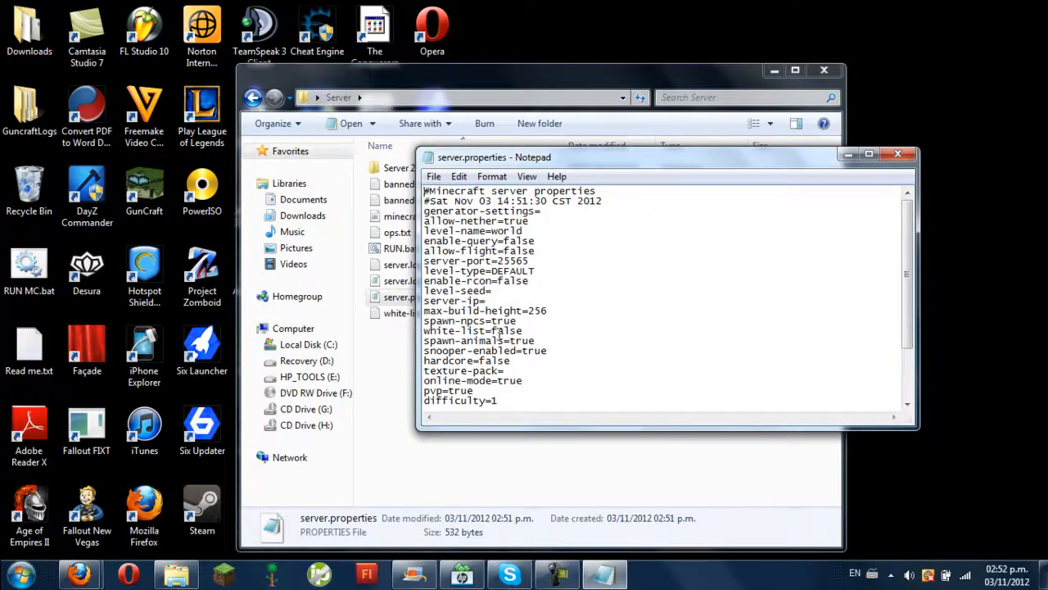
scroll(499, 333, "down", 3)
left_click_drag(906, 327, 856, 254)
left_click_drag(908, 265, 915, 244)
scroll(528, 346, "down", 3)
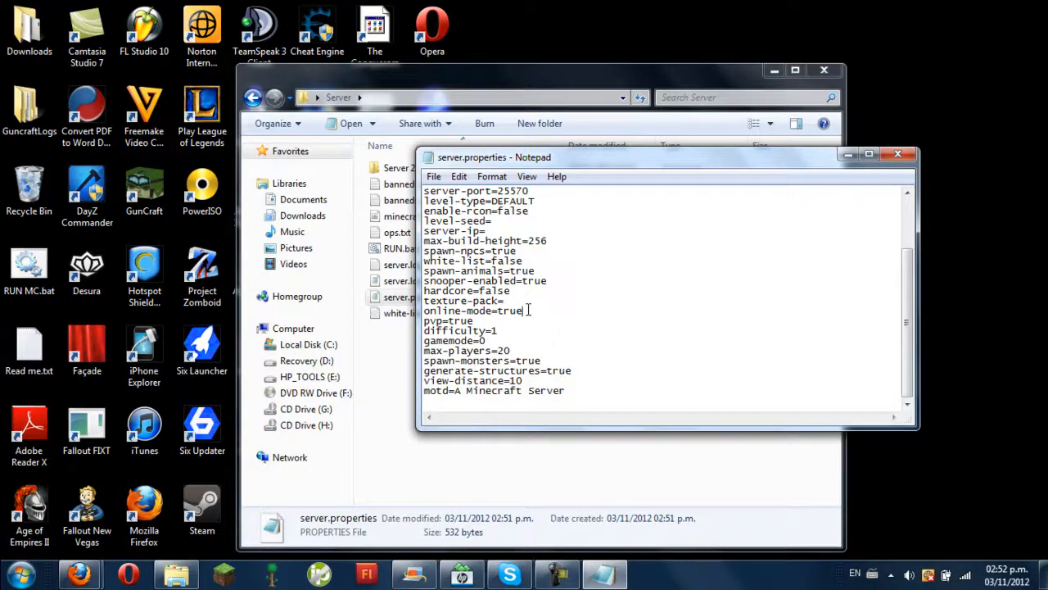
Try false for online-mode, and leave both online-mode and pvp set to True.
left_click_drag(529, 309, 509, 315)
type("false")
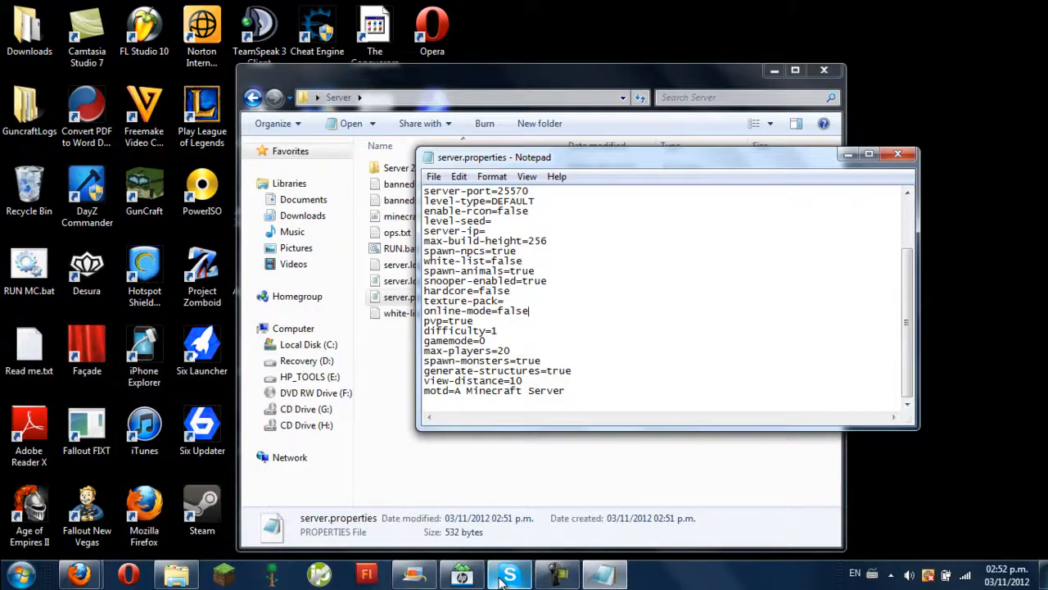
key("BackSpace")
key("BackSpace")
key("BackSpace")
key("BackSpace")
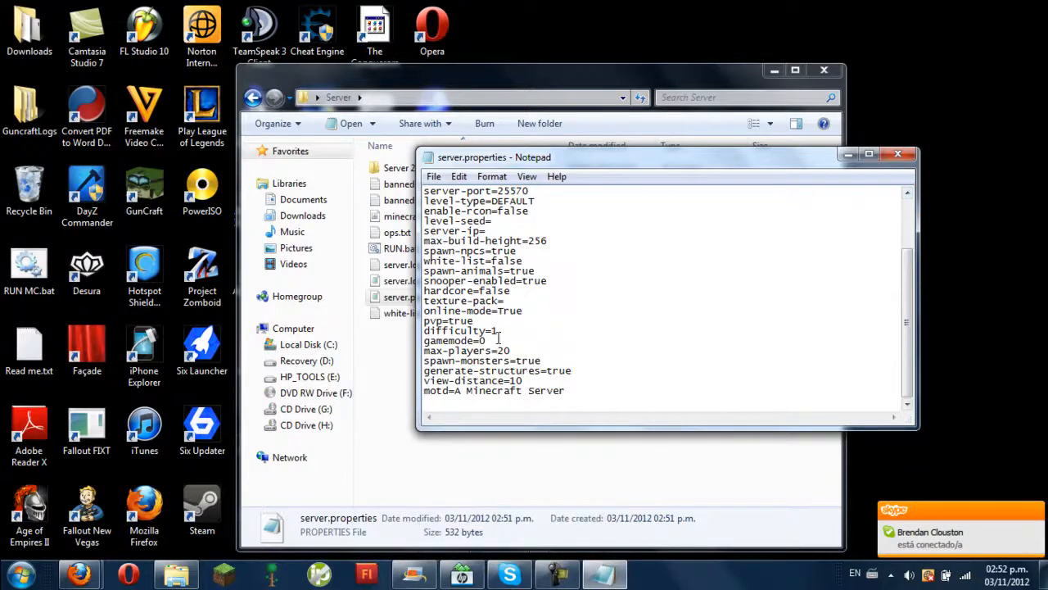
left_click_drag(472, 321, 449, 321)
type("Faue")
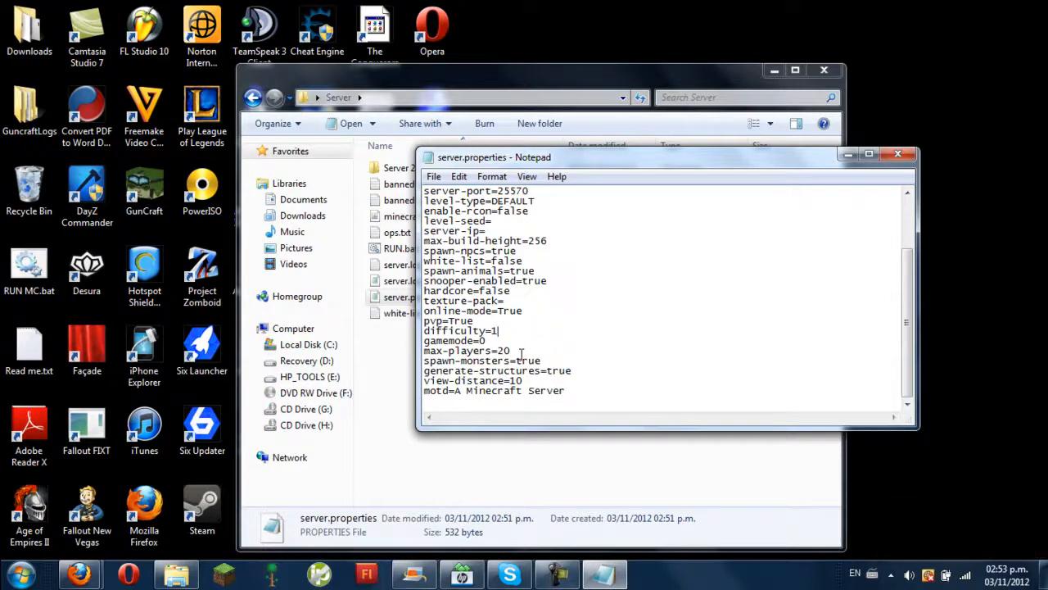
Set level-name to Server 2 in server.properties.
scroll(516, 353, "up", 3)
scroll(517, 353, "down", 3)
scroll(567, 356, "up", 3)
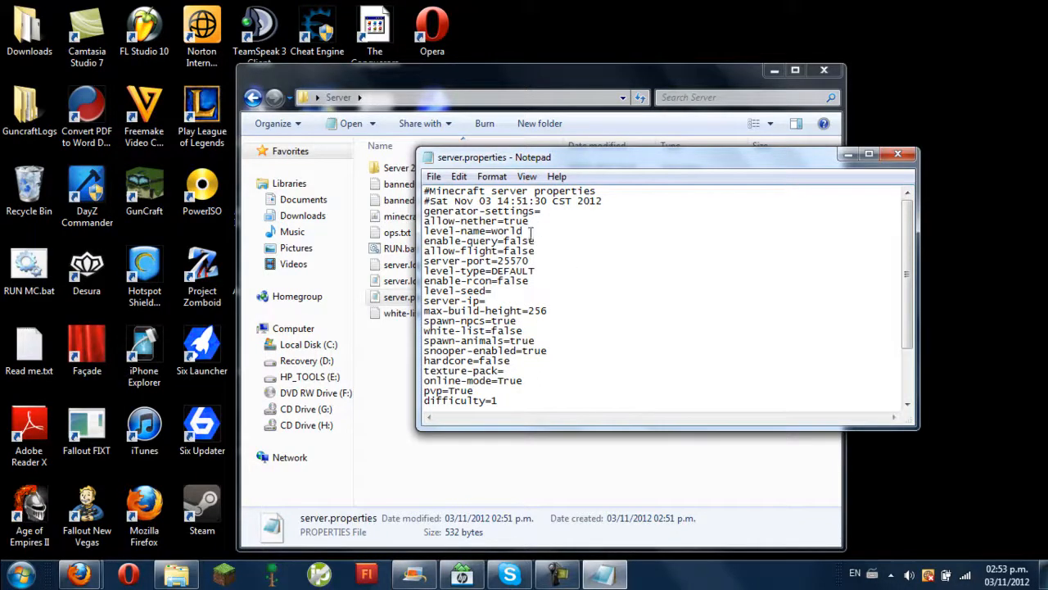
key("BackSpace")
key("BackSpace")
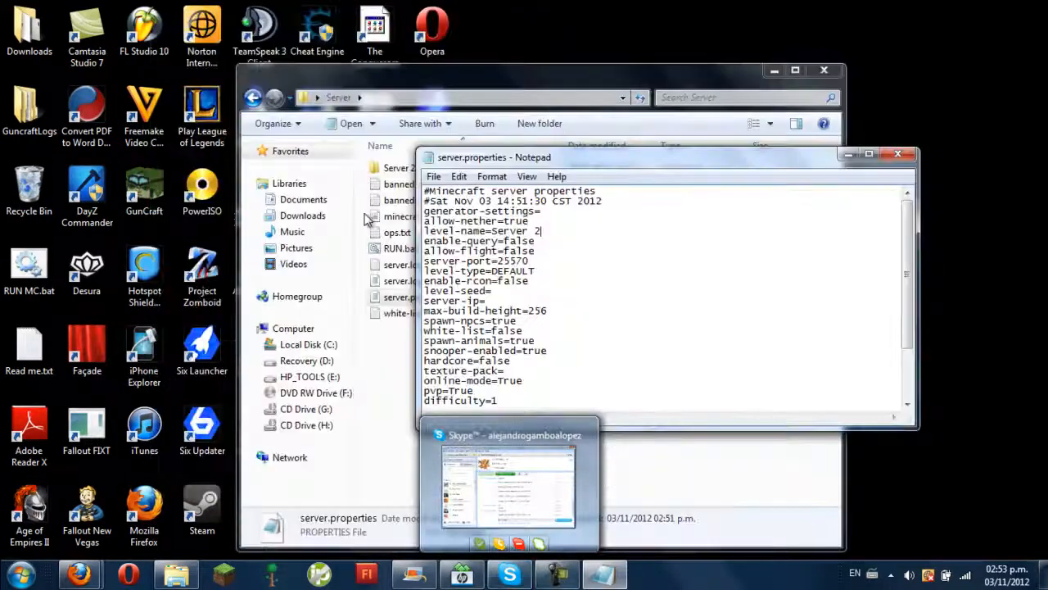
Check the level name against the Server 2 folder, save the changes to server.properties and close it.
left_click(407, 173)
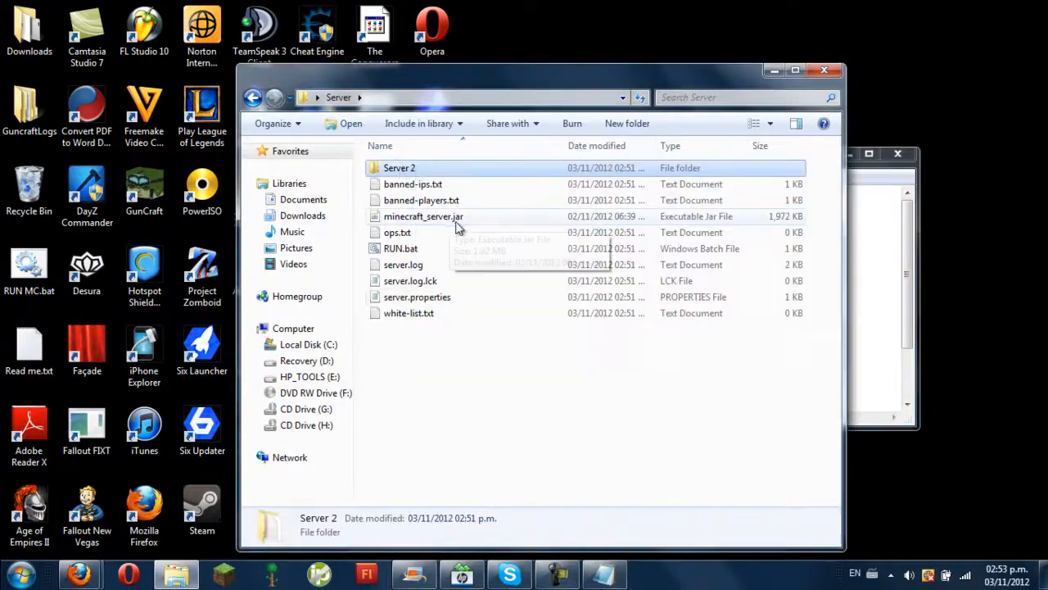
left_click(862, 220)
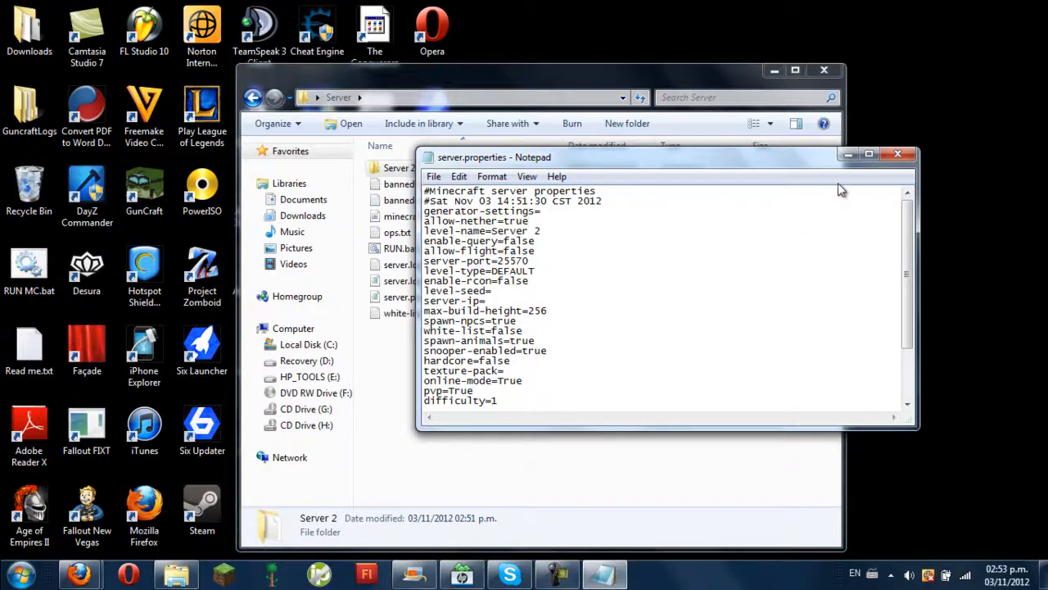
left_click(898, 154)
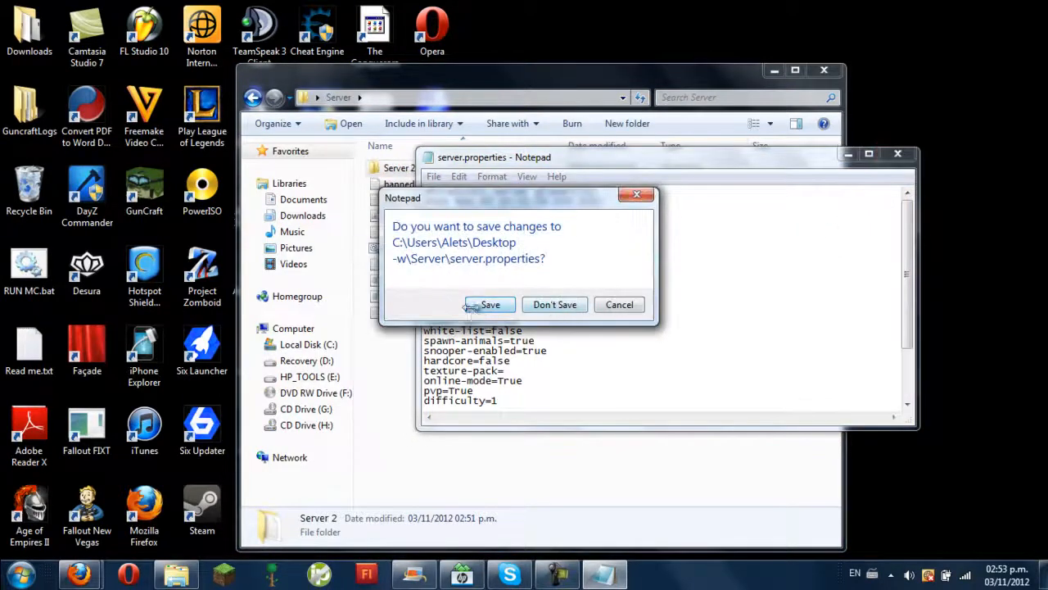
left_click(483, 304)
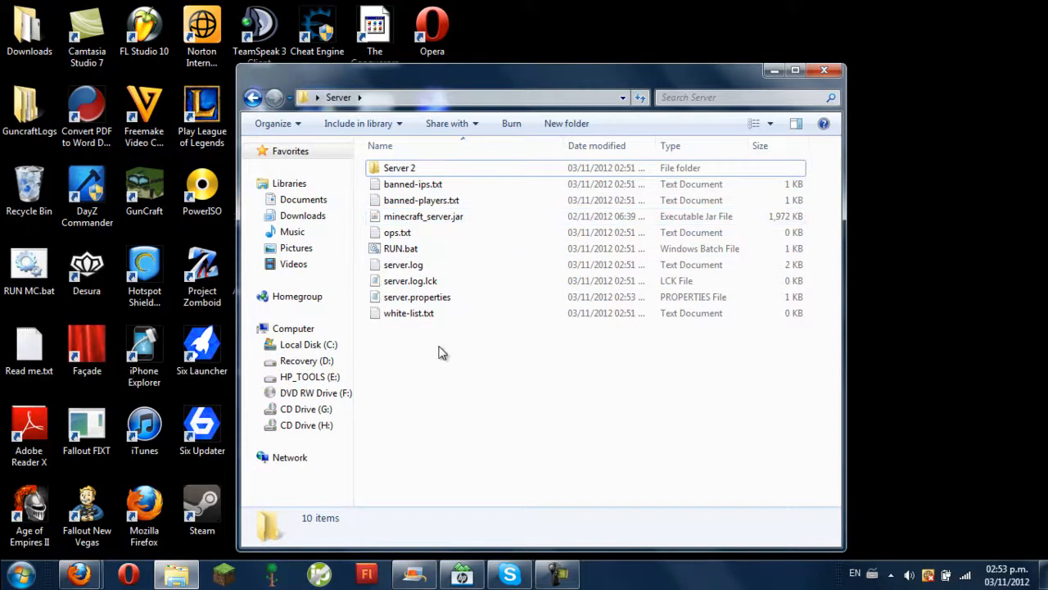
Open a command prompt, list the network configuration with ipconfig, and refer to the server-ip line in server.properties.
left_click(22, 576)
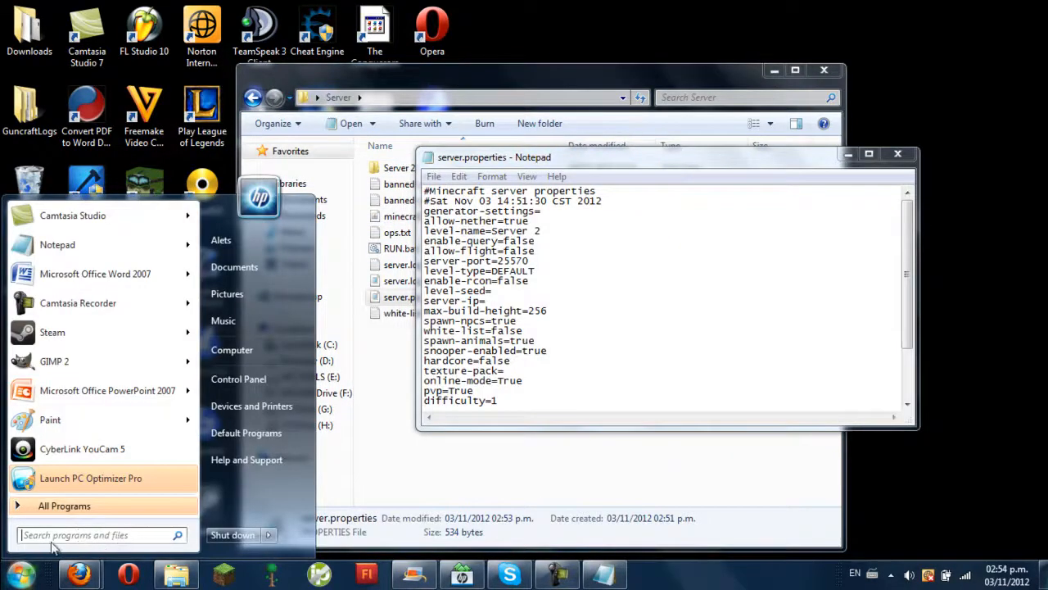
type("cmd")
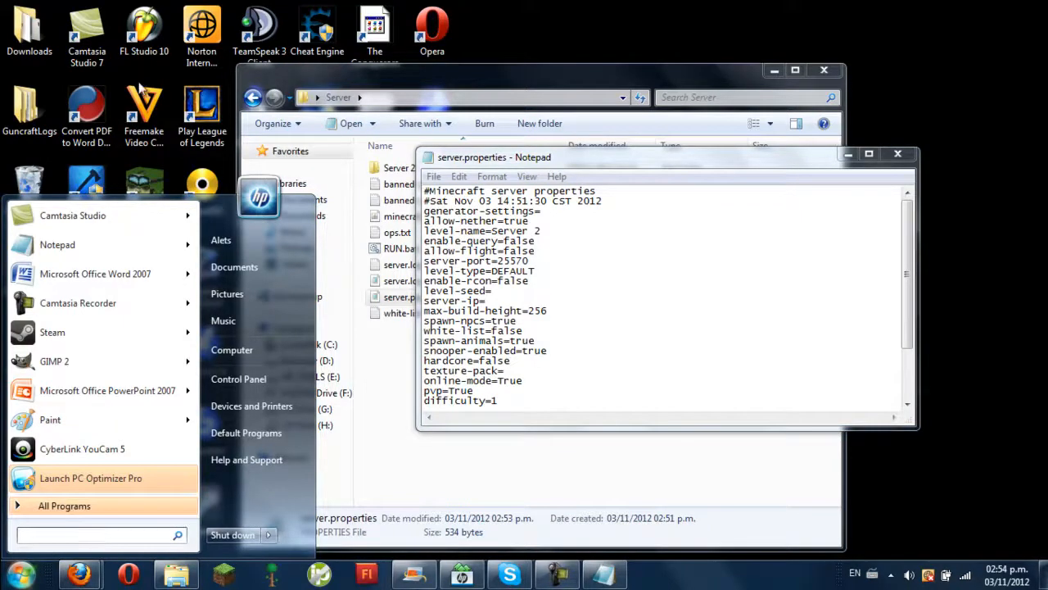
key("Return")
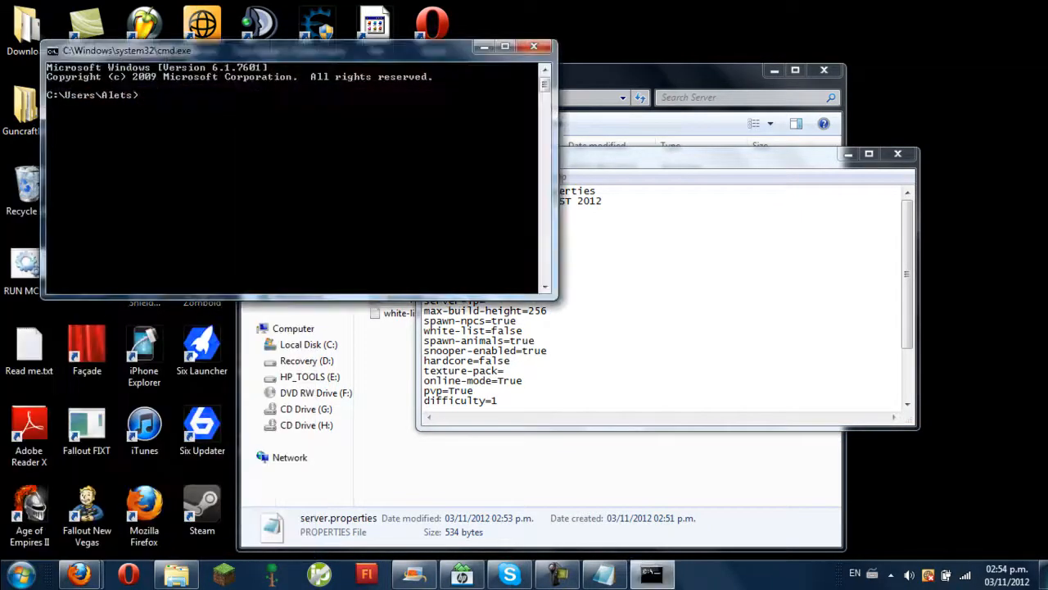
left_click(627, 332)
left_click(334, 293)
key("Return")
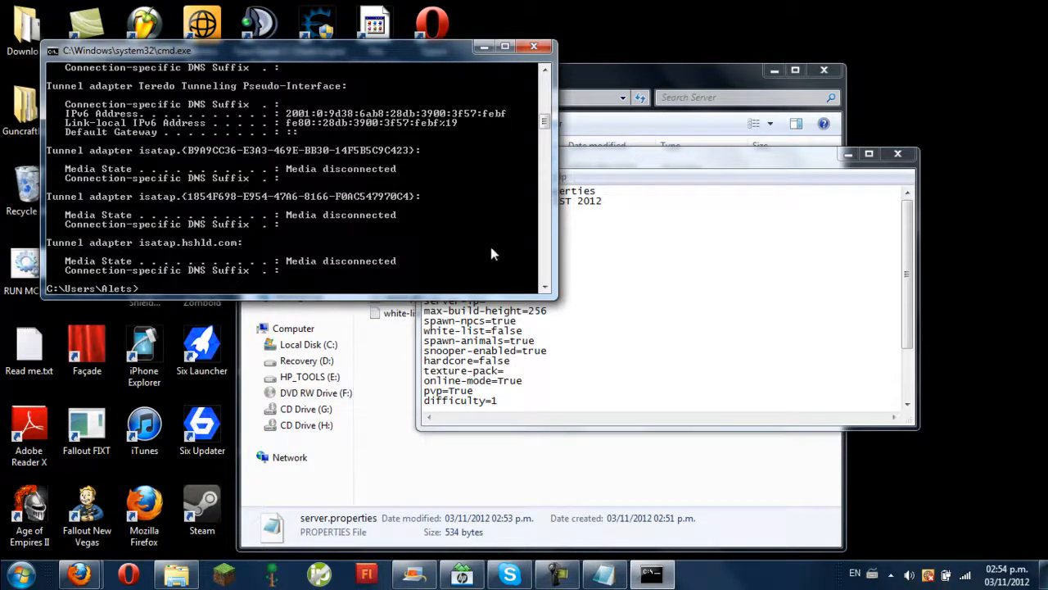
left_click(560, 279)
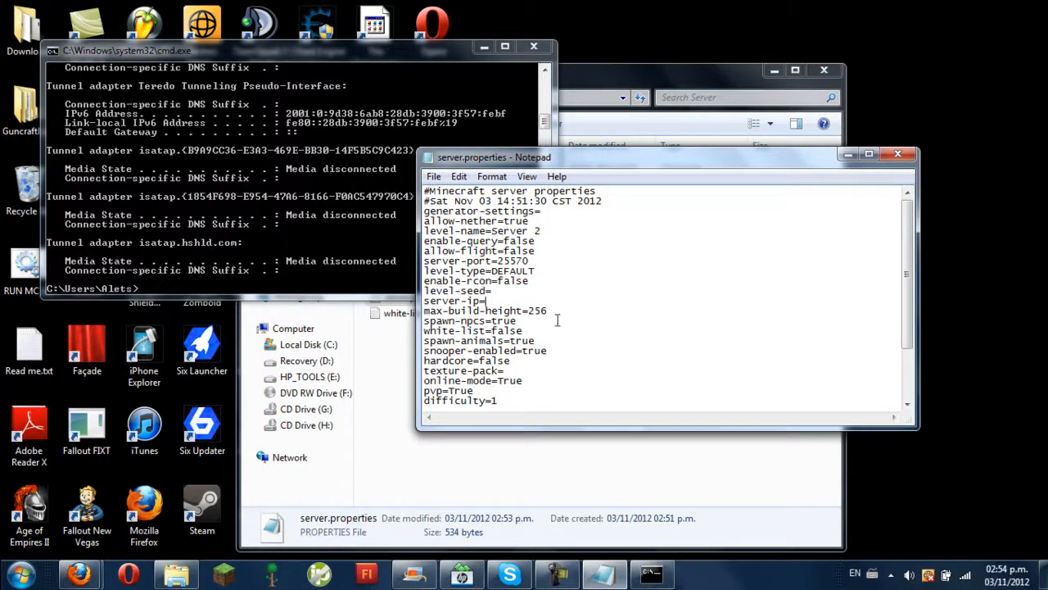
left_click(143, 187)
Switch to Firefox and load the modem's default gateway address in a new tab.
mouse_move(79, 573)
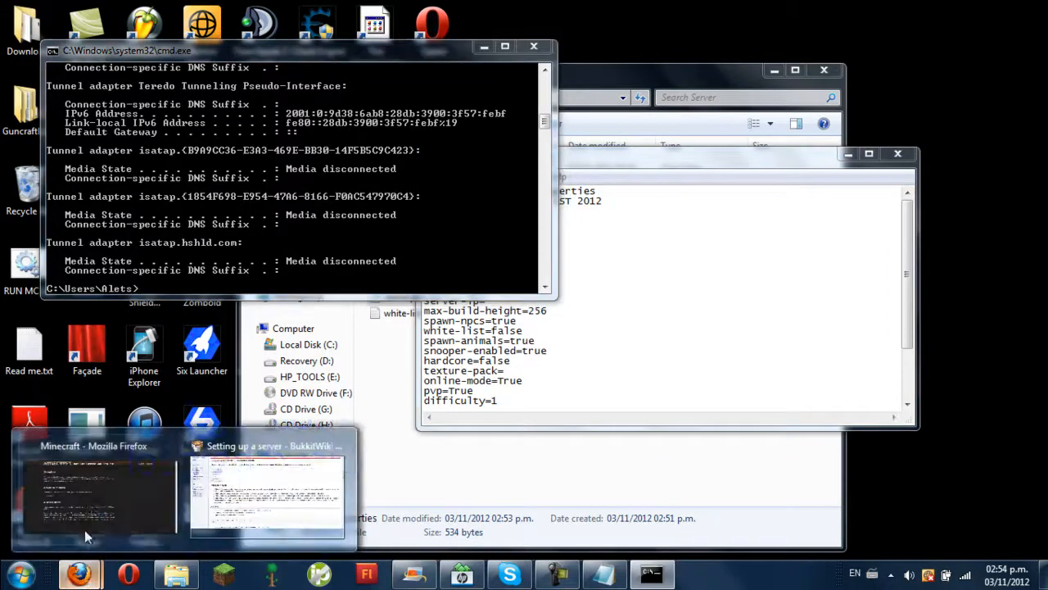
left_click(248, 480)
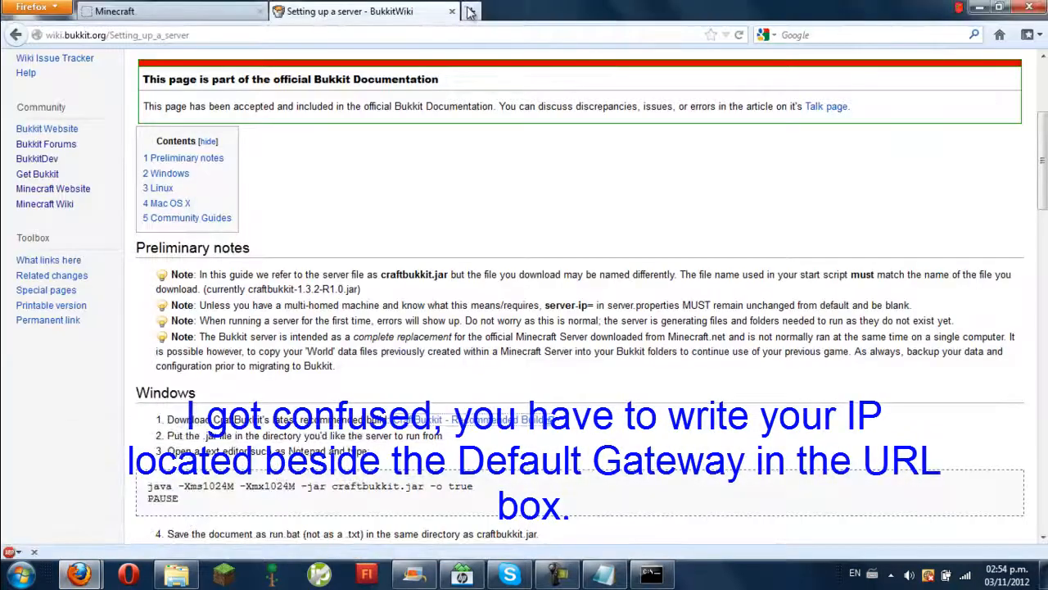
left_click(472, 11)
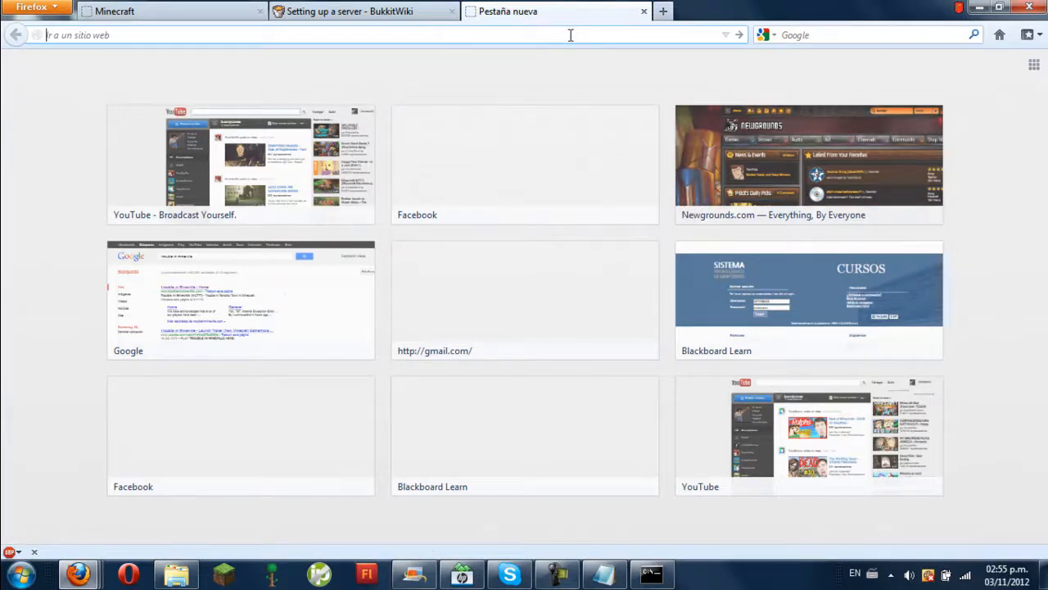
type("192")
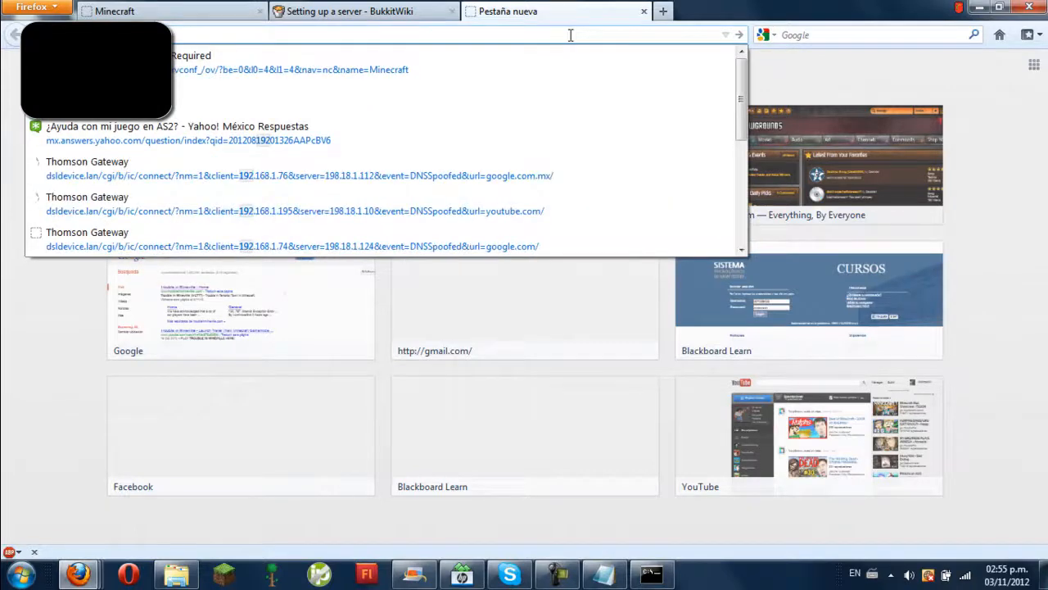
key("Return")
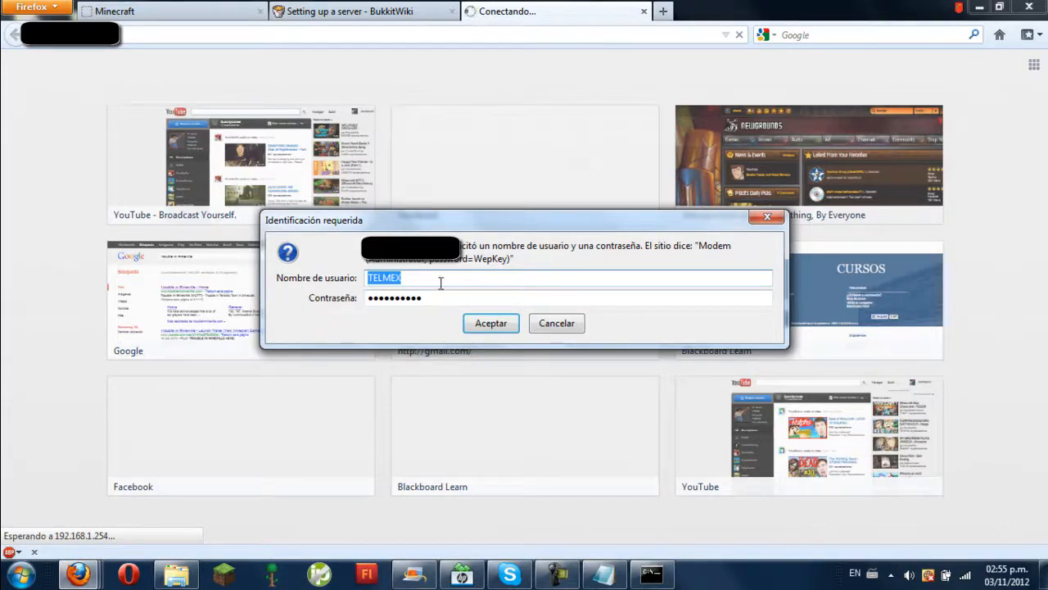
Sign in to the modem's administration page with the prefilled username and password.
left_click(415, 280)
left_click_drag(421, 277, 335, 278)
left_click_drag(438, 299, 365, 308)
left_click(453, 283)
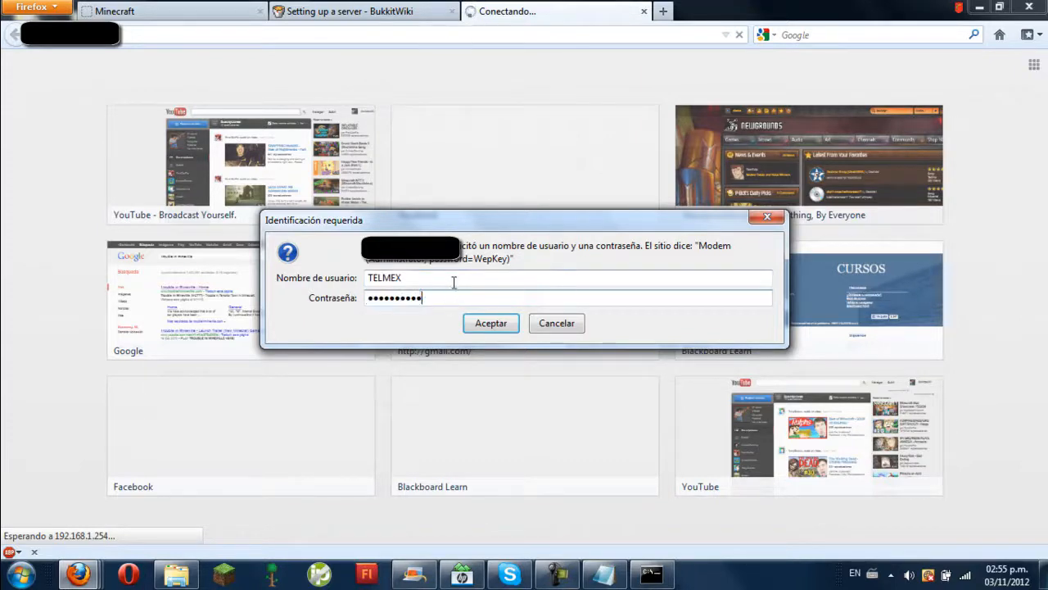
left_click(486, 326)
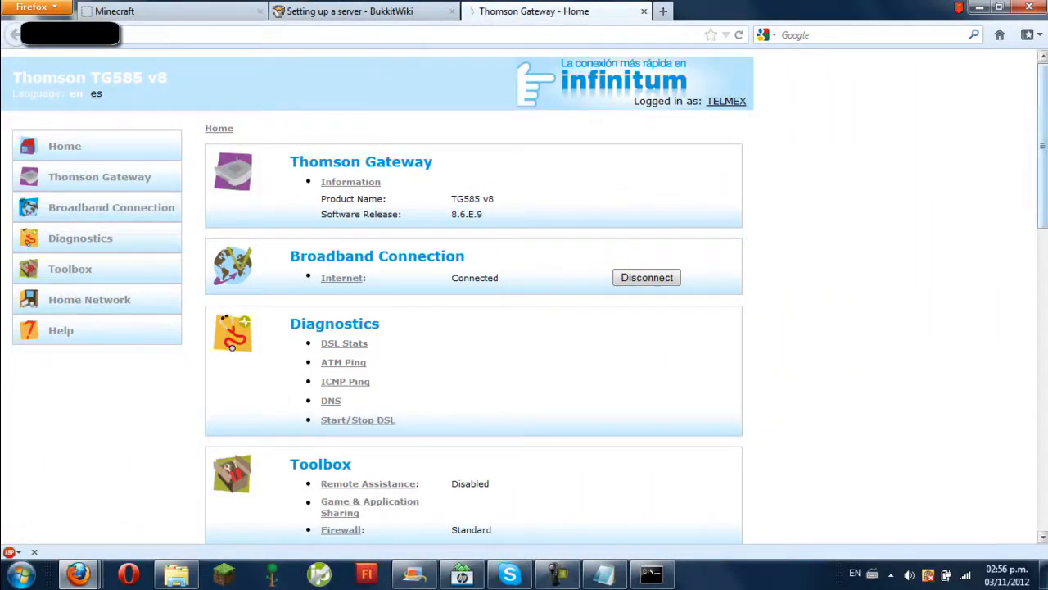
Open Game & Application Sharing from the modem's Toolbox section and review the assigned games and applications.
mouse_move(1043, 131)
left_mouse_down()
mouse_move(1043, 349)
mouse_move(1042, 120)
left_mouse_up()
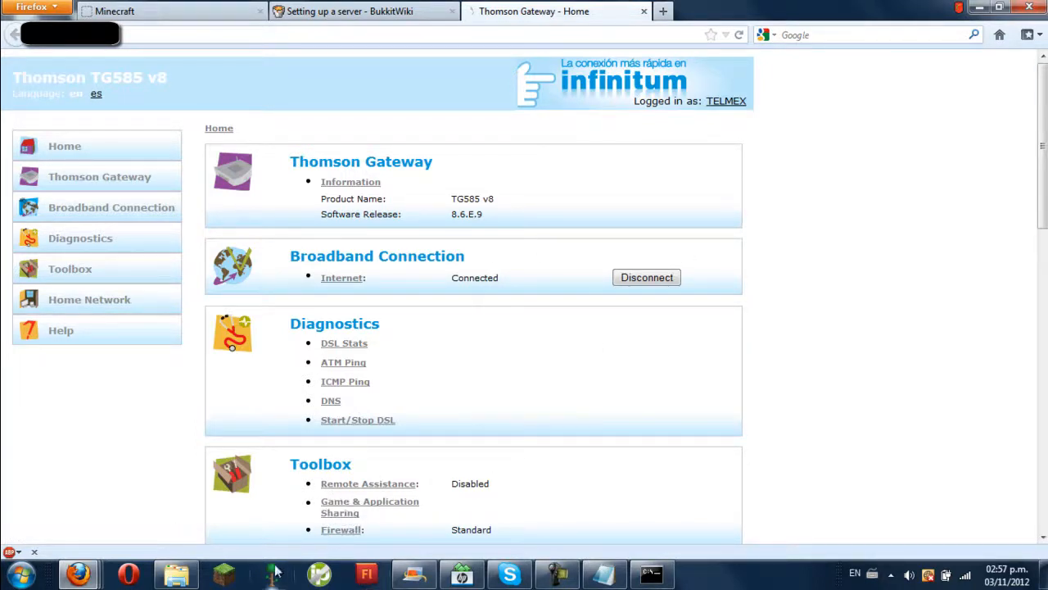
left_click(339, 514)
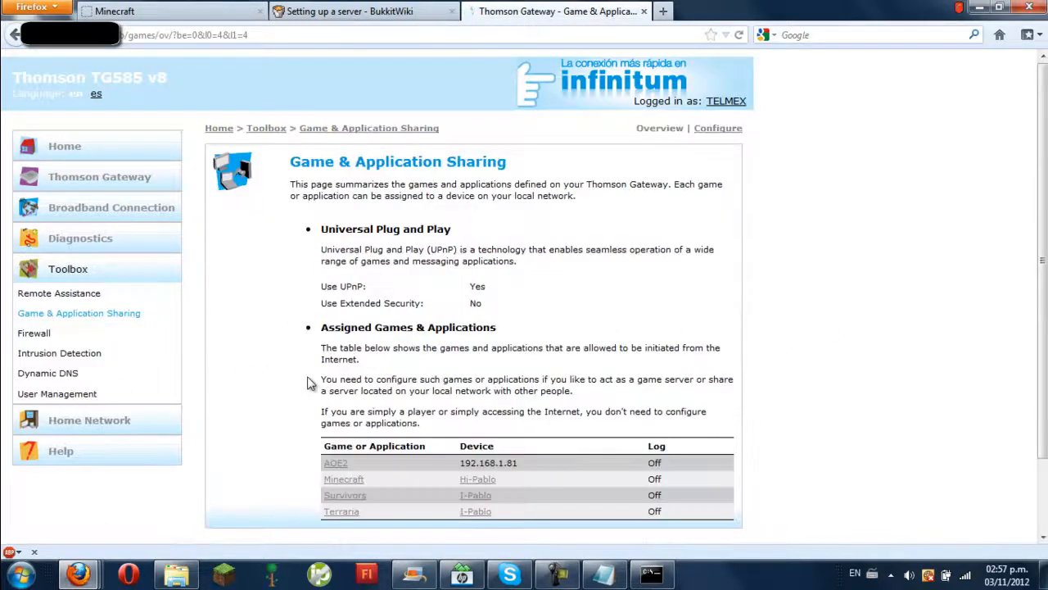
scroll(627, 385, "down", 3)
scroll(622, 399, "up", 3)
scroll(678, 380, "down", 3)
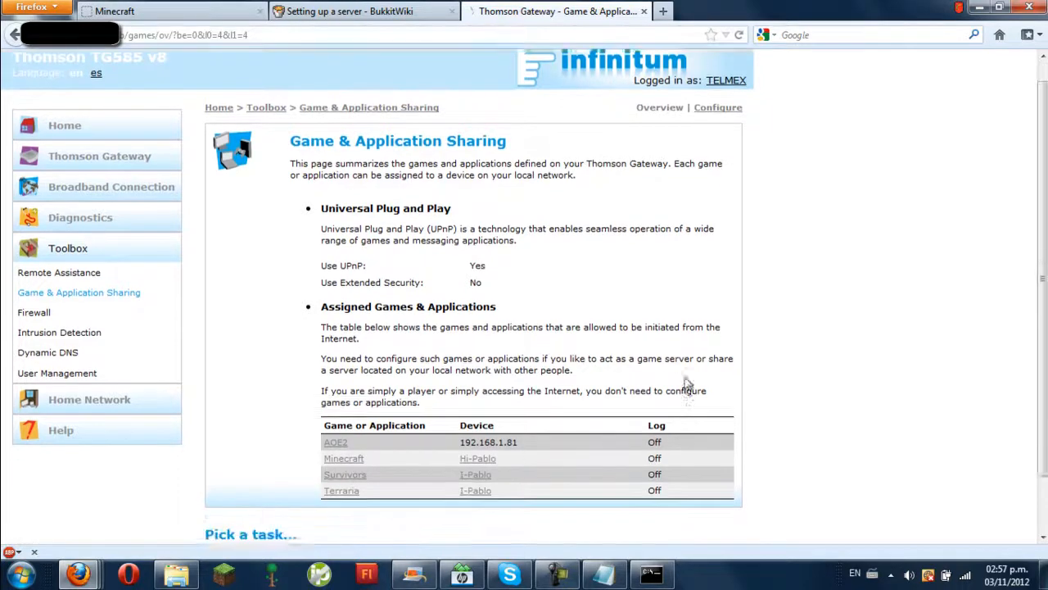
Open the configuration view of Game & Application Sharing and start creating a new game or application.
scroll(685, 375, "up", 3)
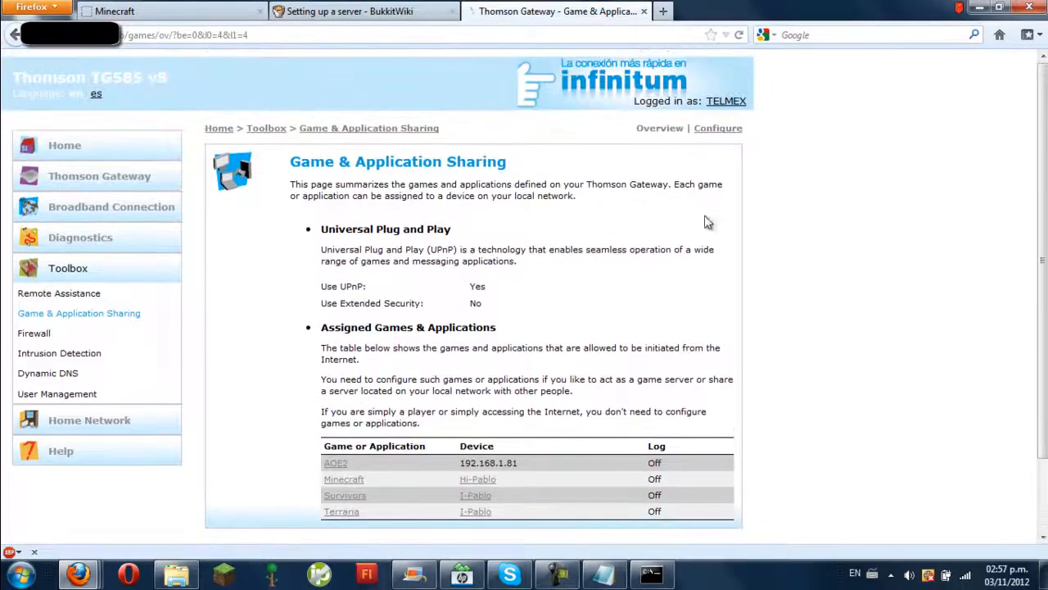
left_click(718, 130)
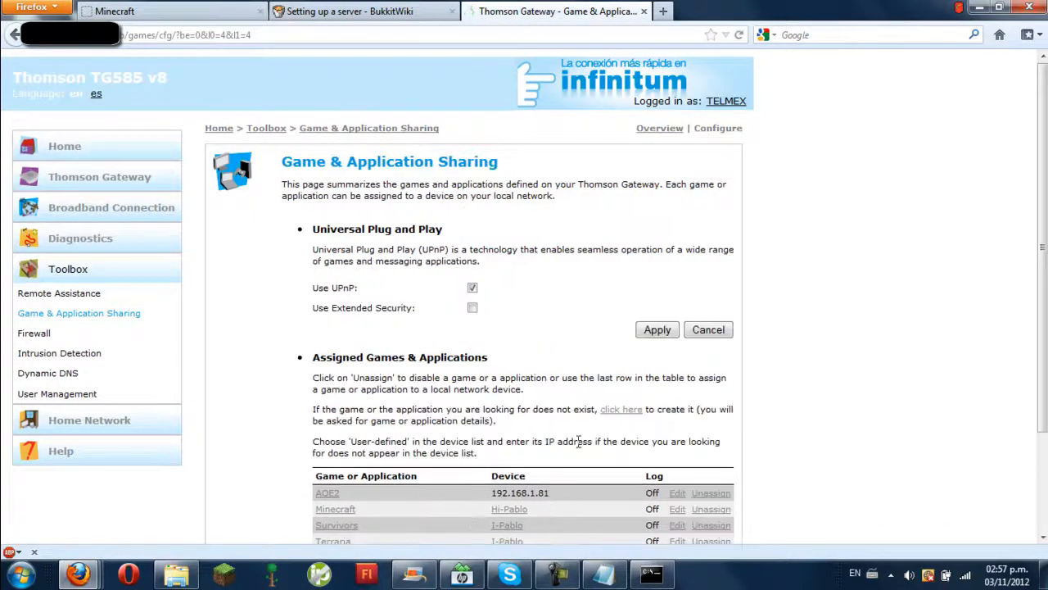
scroll(579, 442, "down", 2)
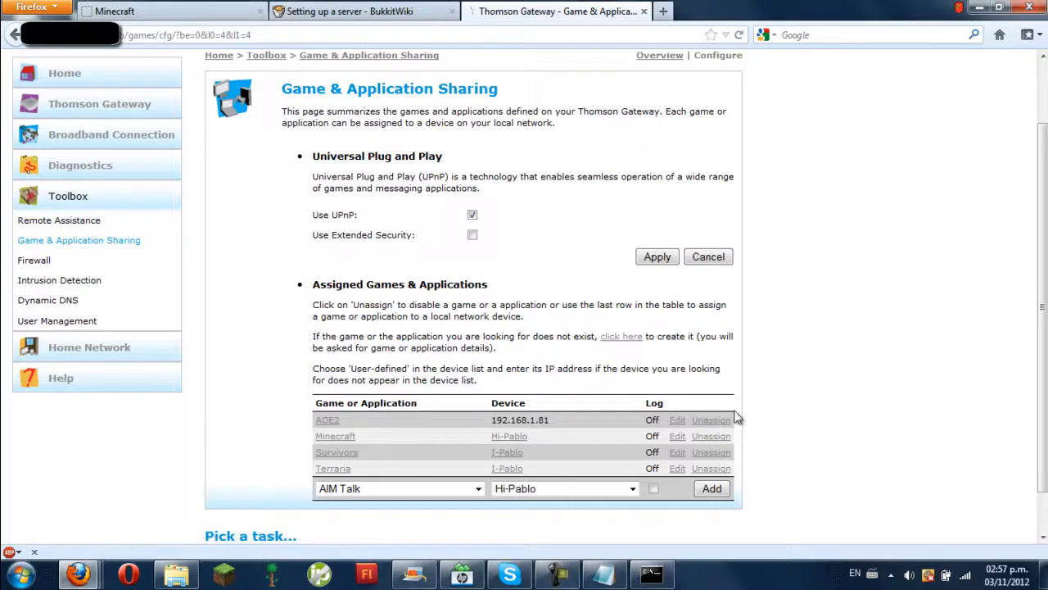
scroll(774, 405, "down", 2)
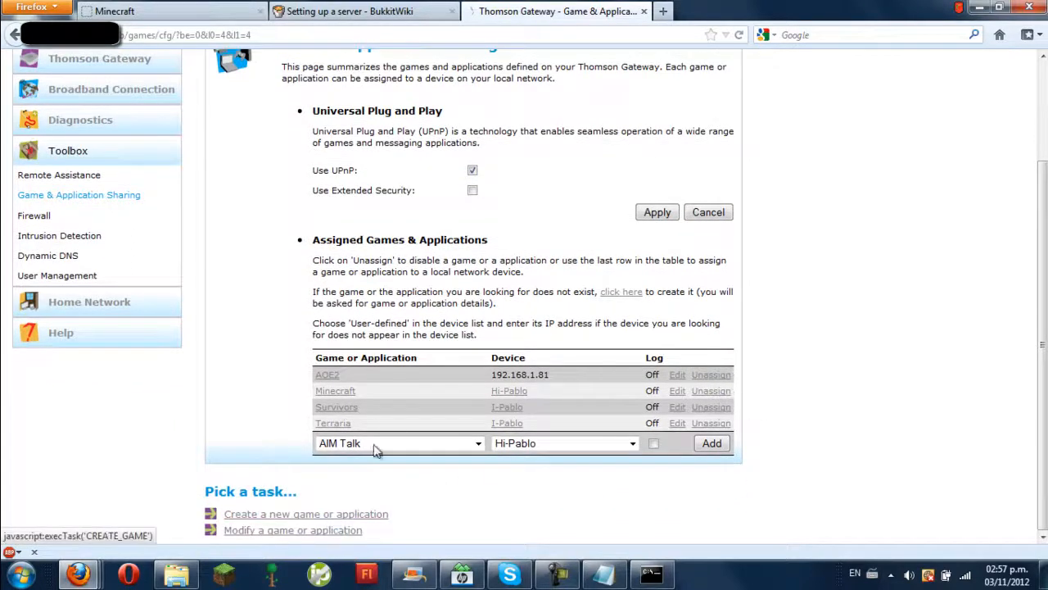
left_click(357, 516)
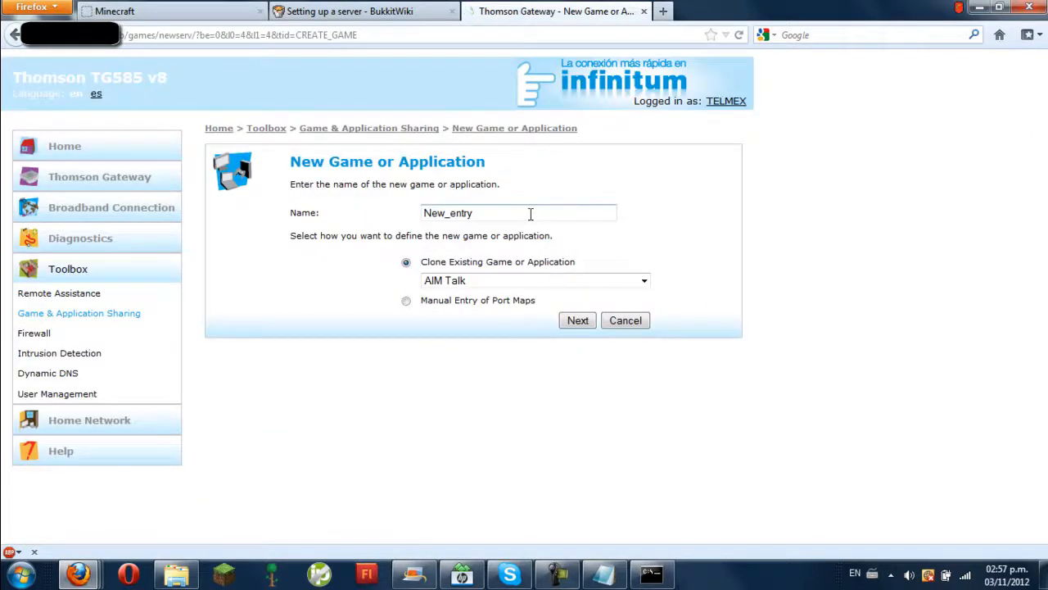
Name the new game Minecraft5, choose Manual Entry of Port Maps, and continue to its definition page.
left_click_drag(532, 211, 304, 227)
type("Minecrfat")
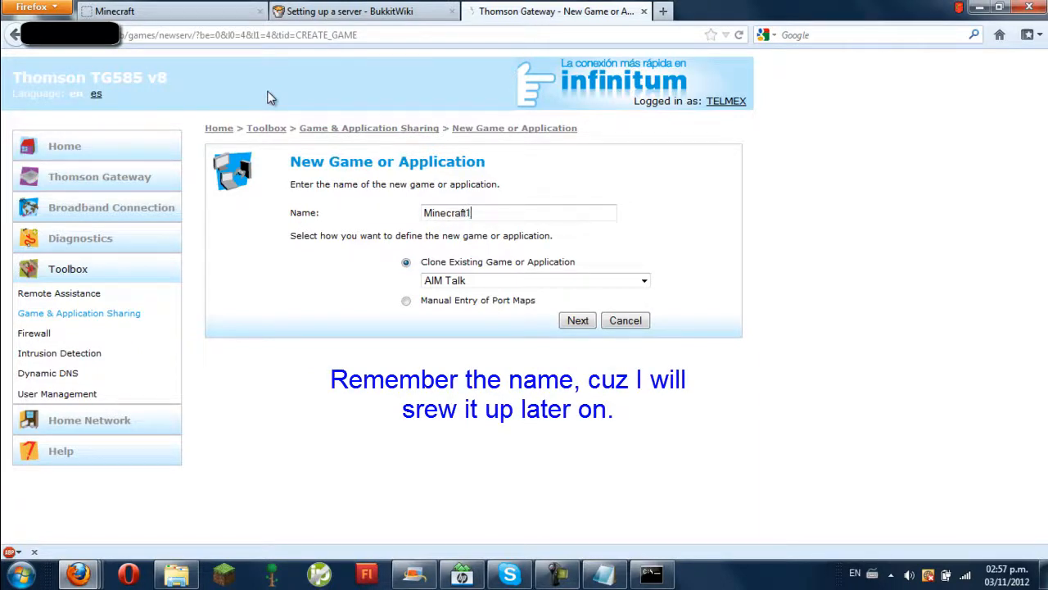
type("5")
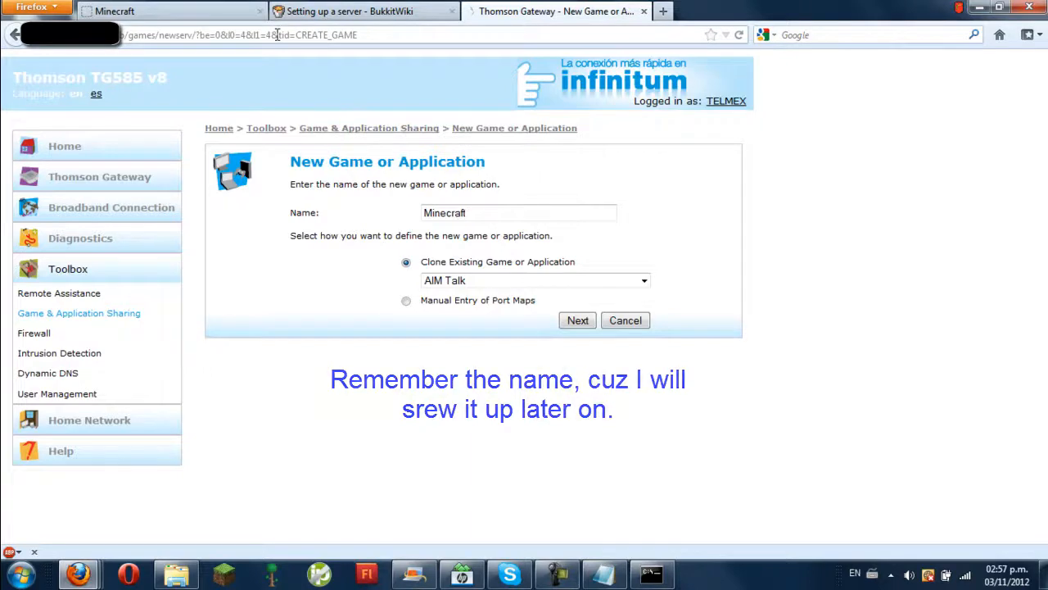
left_click(407, 302)
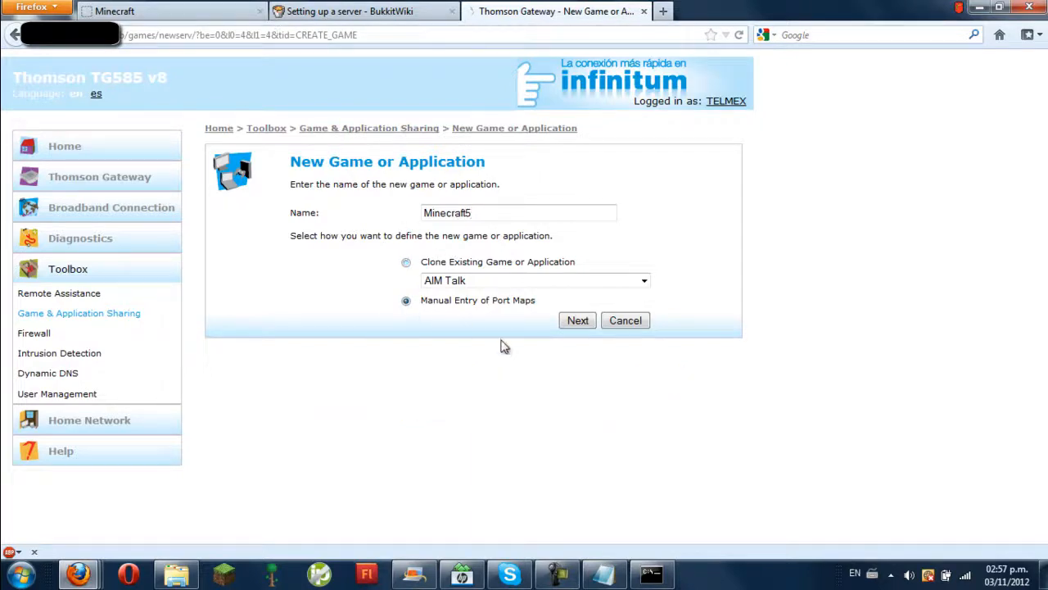
left_click(579, 320)
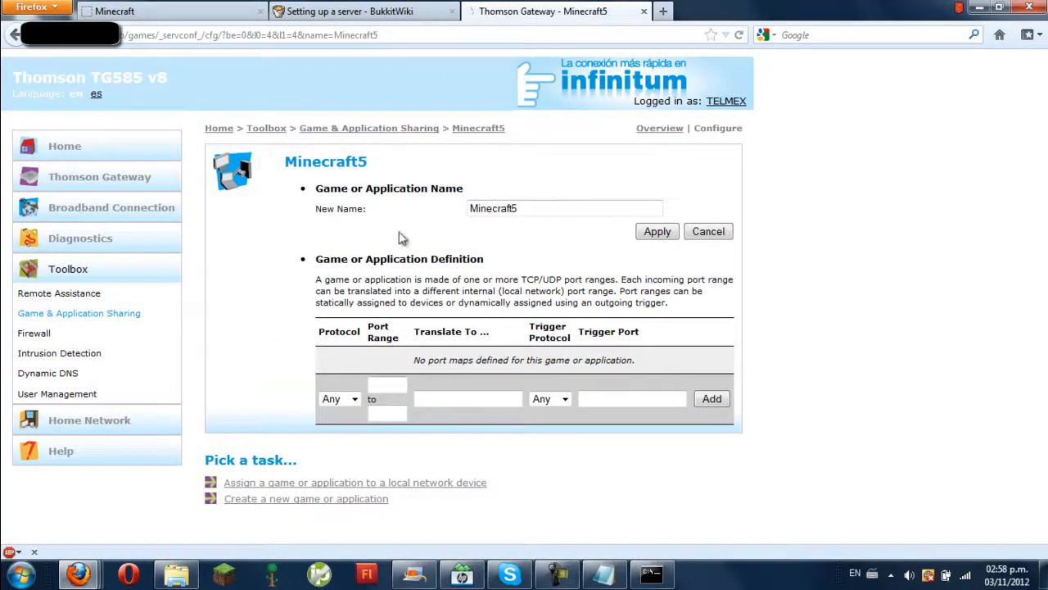
Enter 25570 as the start of the Minecraft5 port range, and change server-port to 24470 in server.properties.
left_click(352, 399)
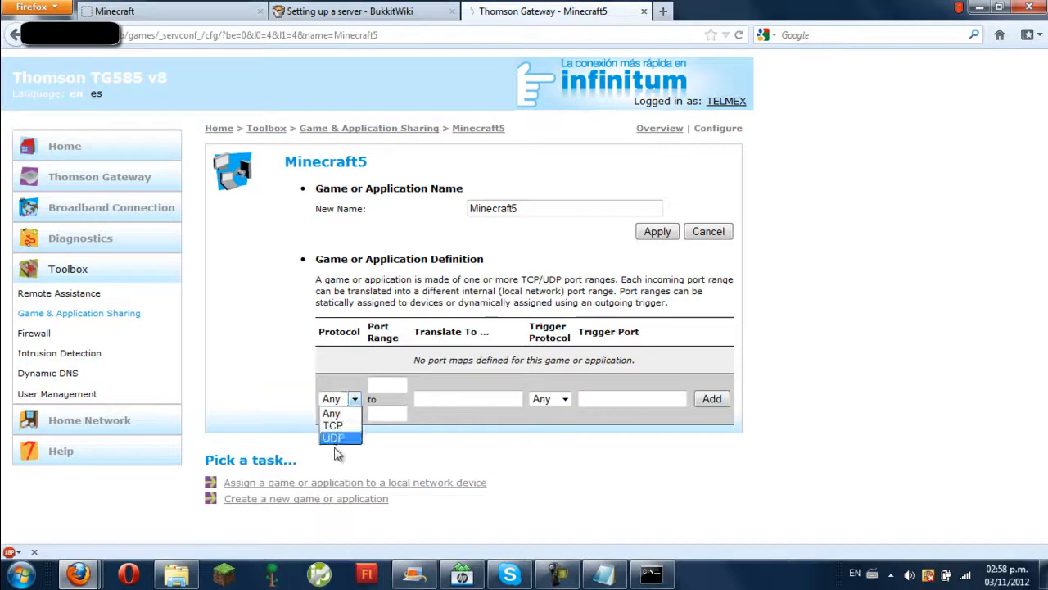
left_click(351, 399)
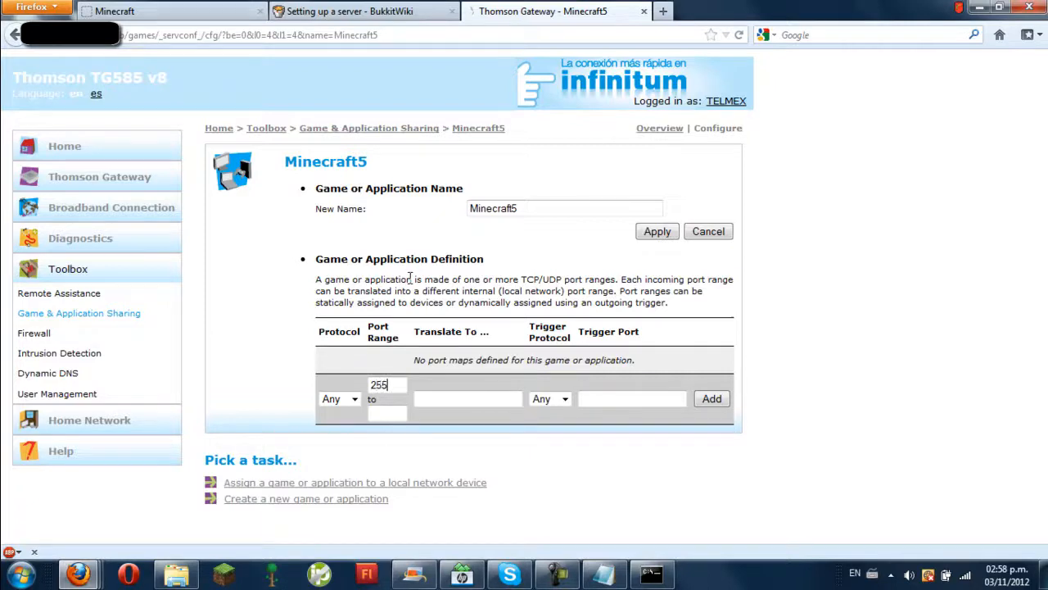
left_click(603, 573)
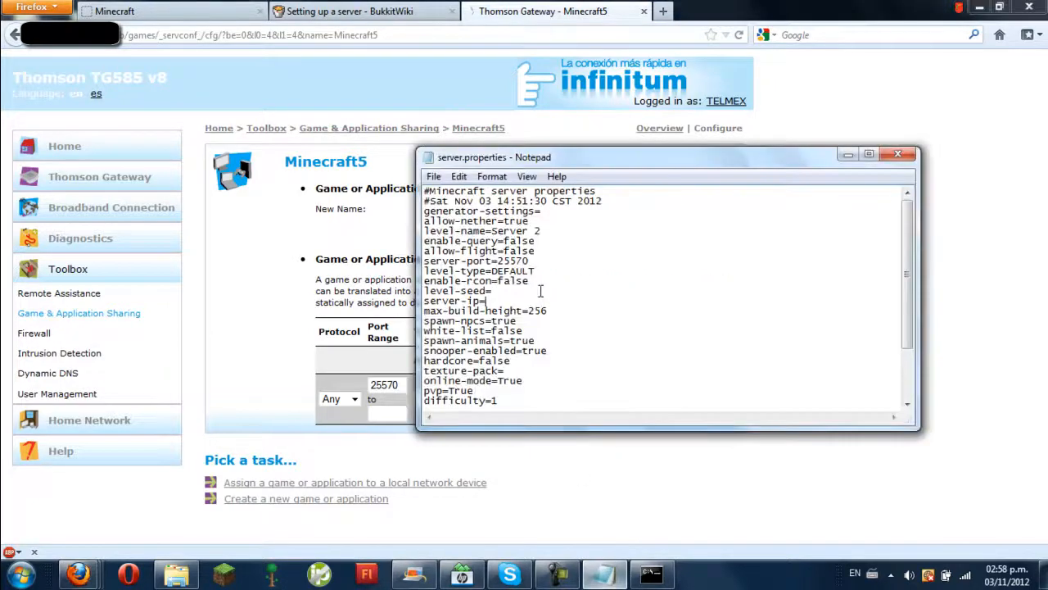
left_click_drag(531, 262, 499, 263)
left_click(529, 263)
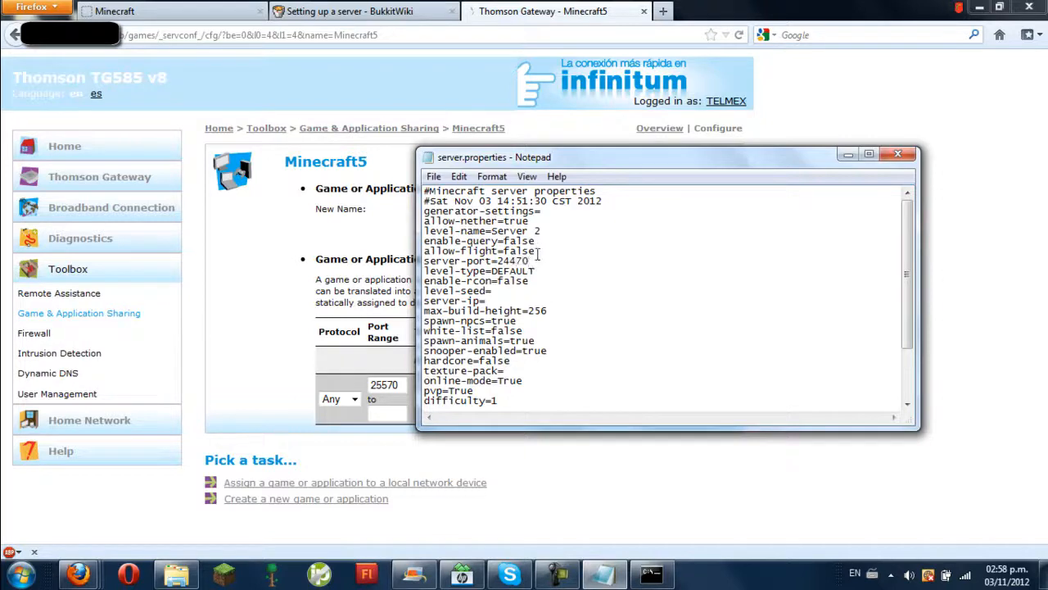
Set the Minecraft5 port range to 24470 to 24475 with protocol Any and add the port map.
left_click(403, 385)
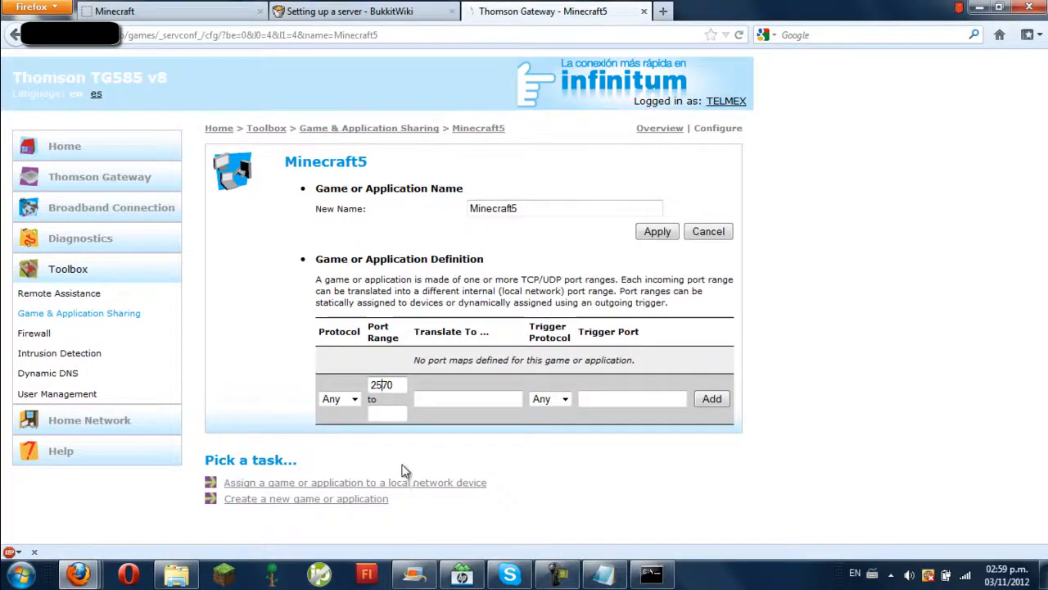
key("BackSpace")
type("4")
type("2447")
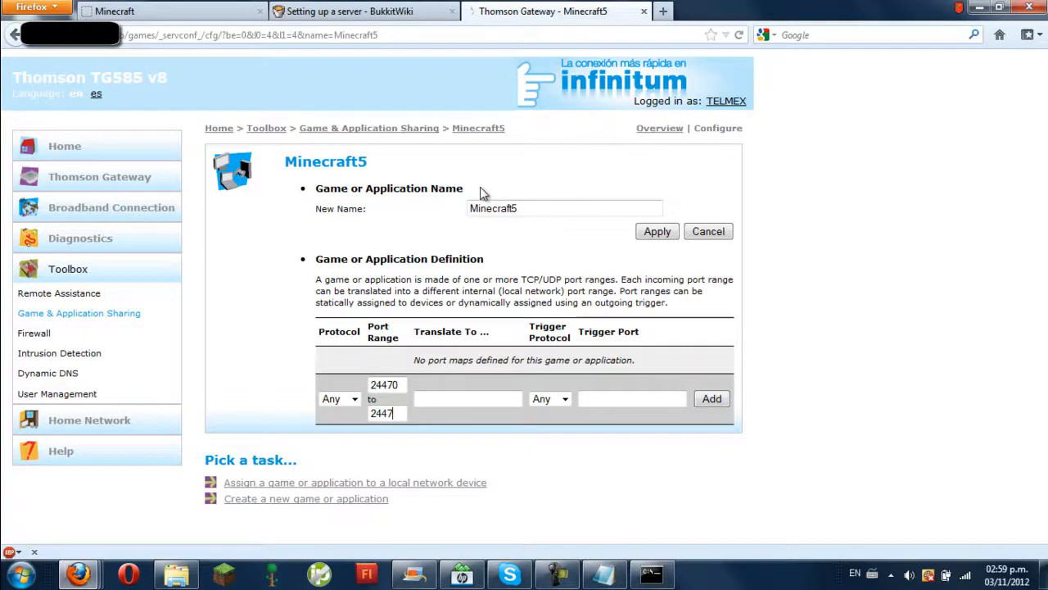
type("5")
left_click(660, 237)
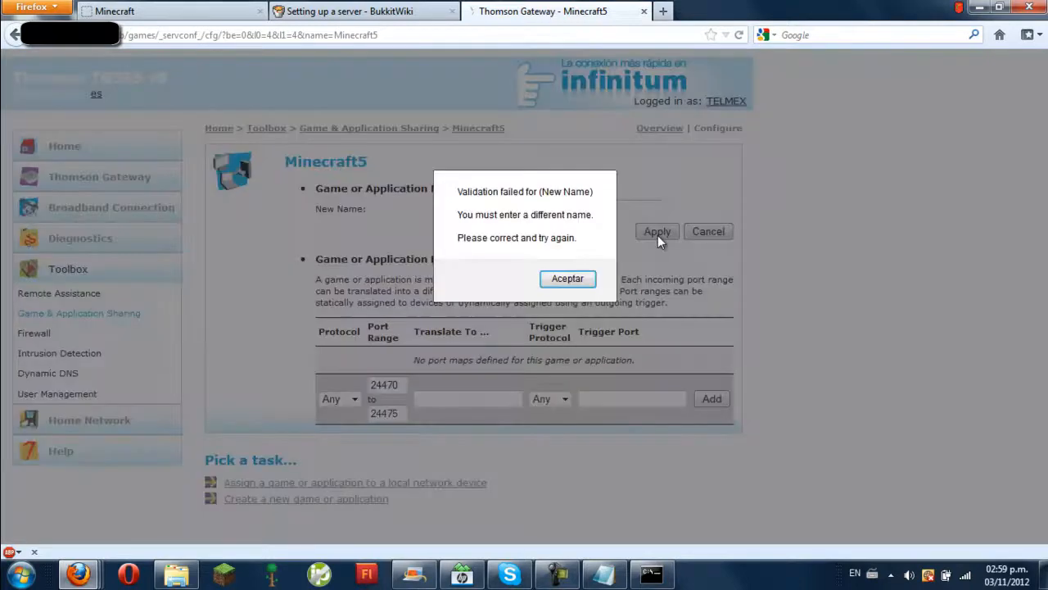
left_click(572, 279)
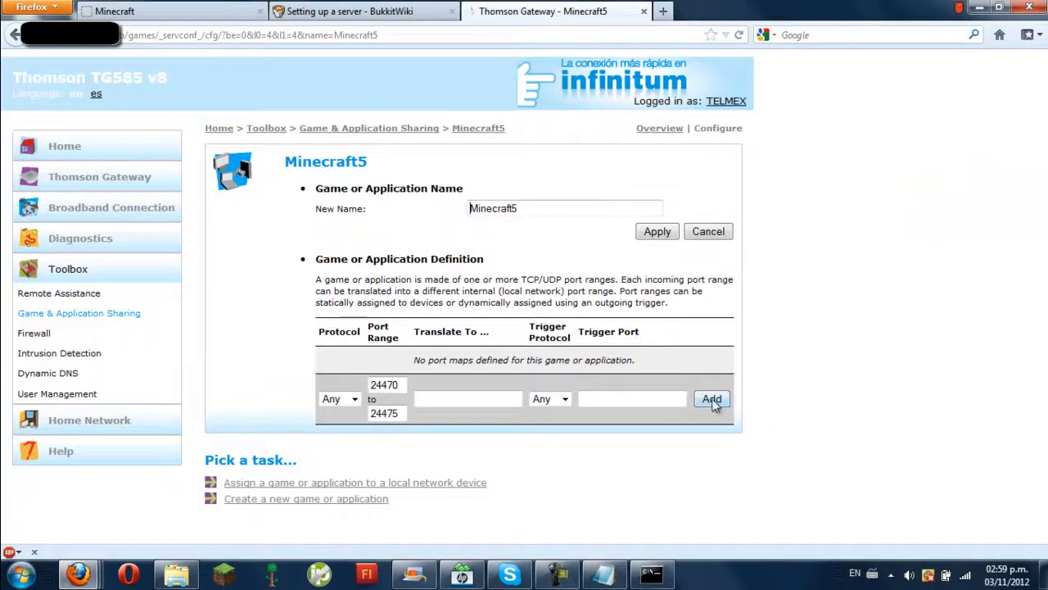
left_click(706, 405)
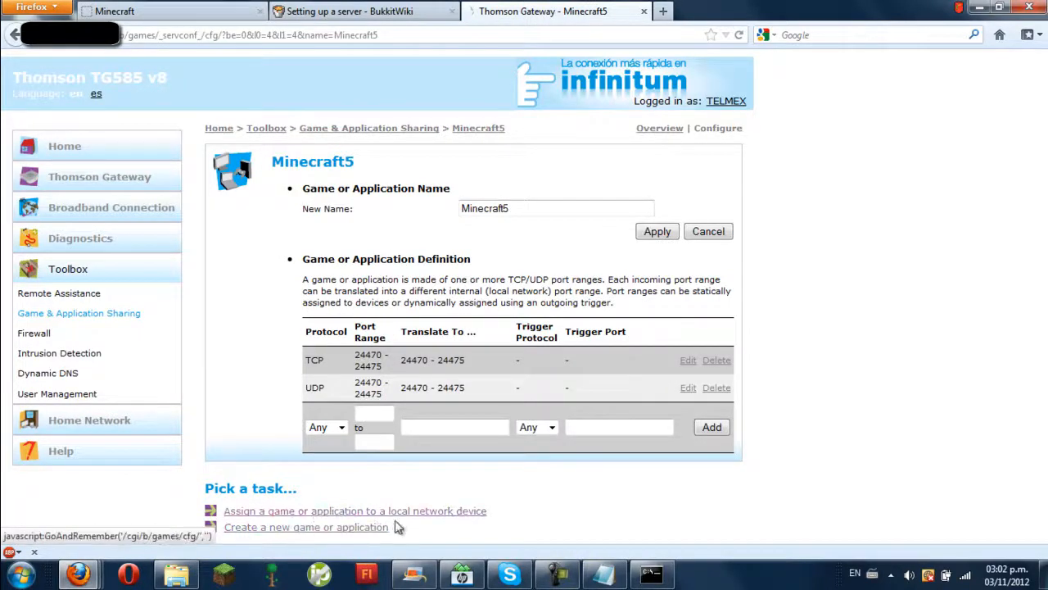
Go to assigning a game or application to a local network device and choose Minecraft 5 as the game.
left_click(452, 511)
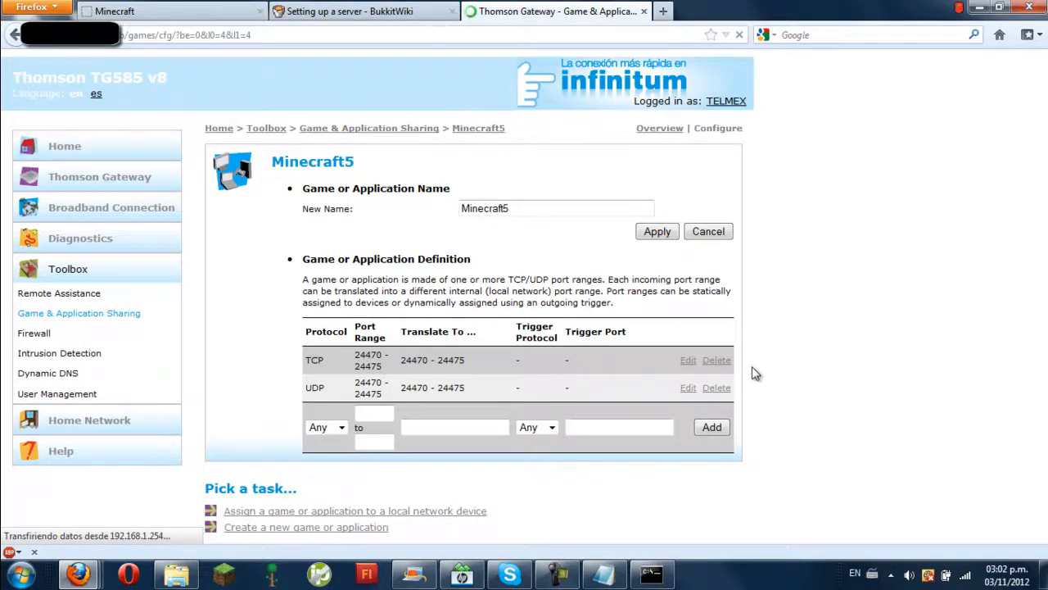
scroll(783, 437, "down", 3)
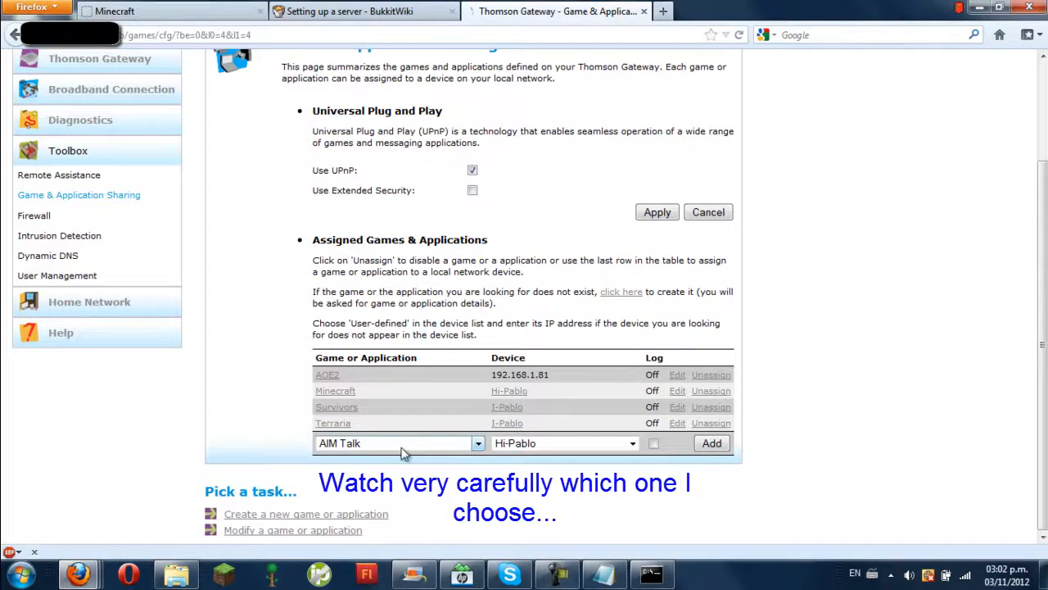
left_click(403, 443)
left_click_drag(480, 283, 482, 364)
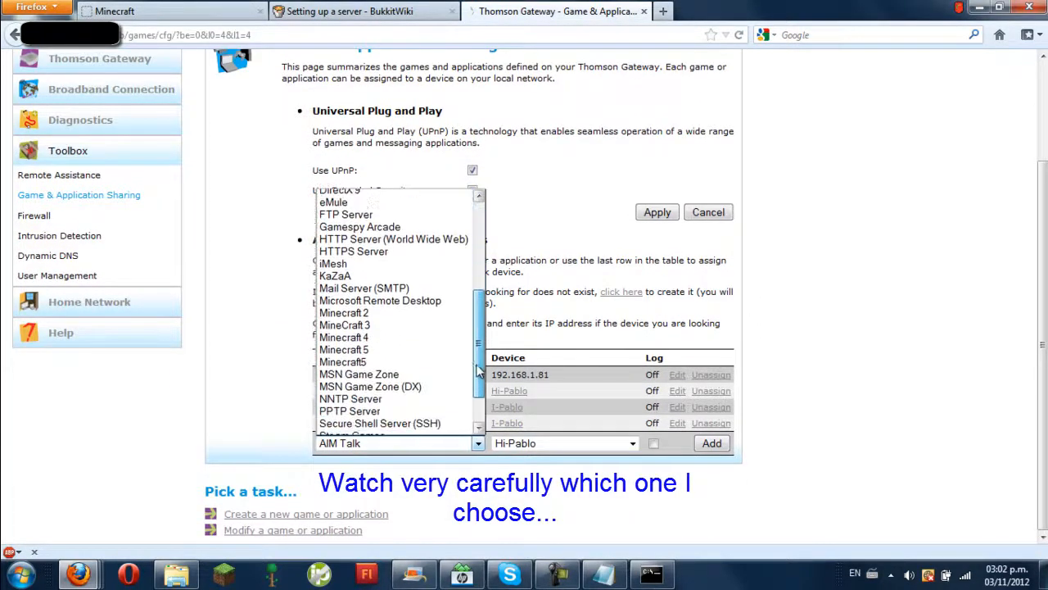
left_click(402, 345)
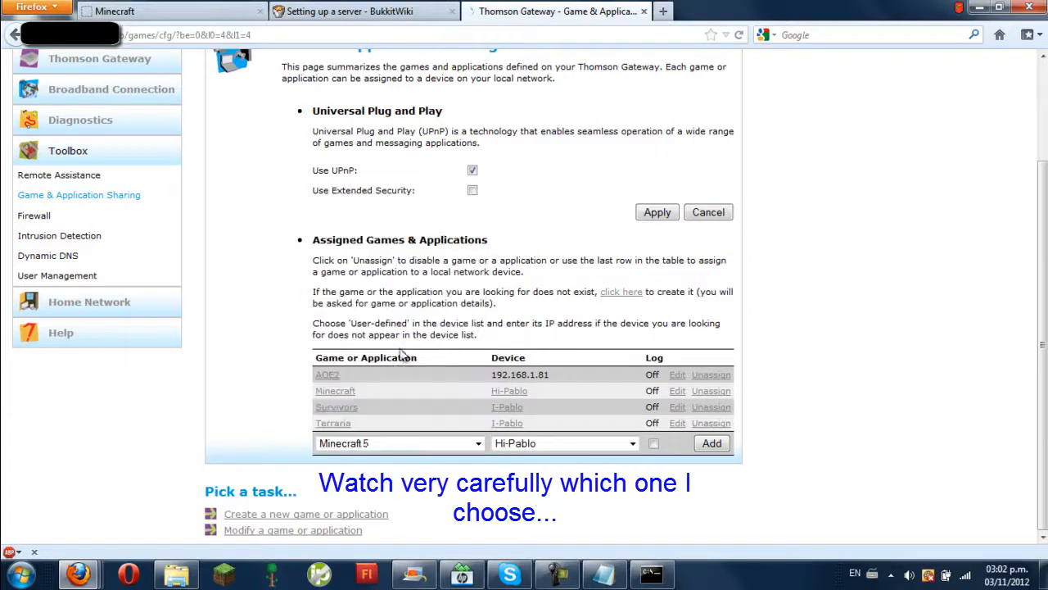
left_click(388, 447)
left_click(368, 342)
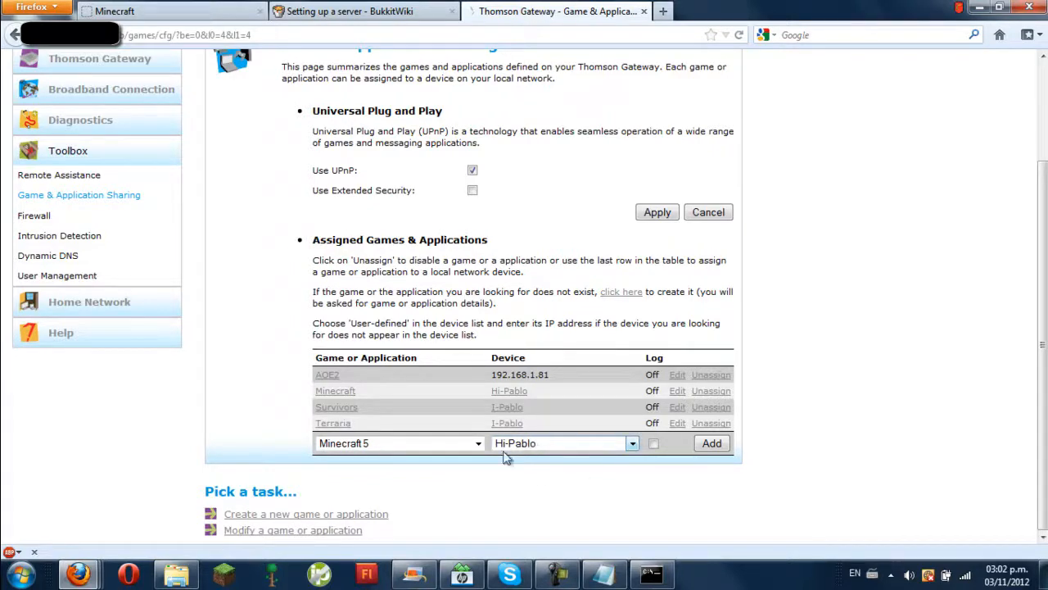
Review the available devices and try the <User-defined...> option as the device for Minecraft 5.
left_click(557, 446)
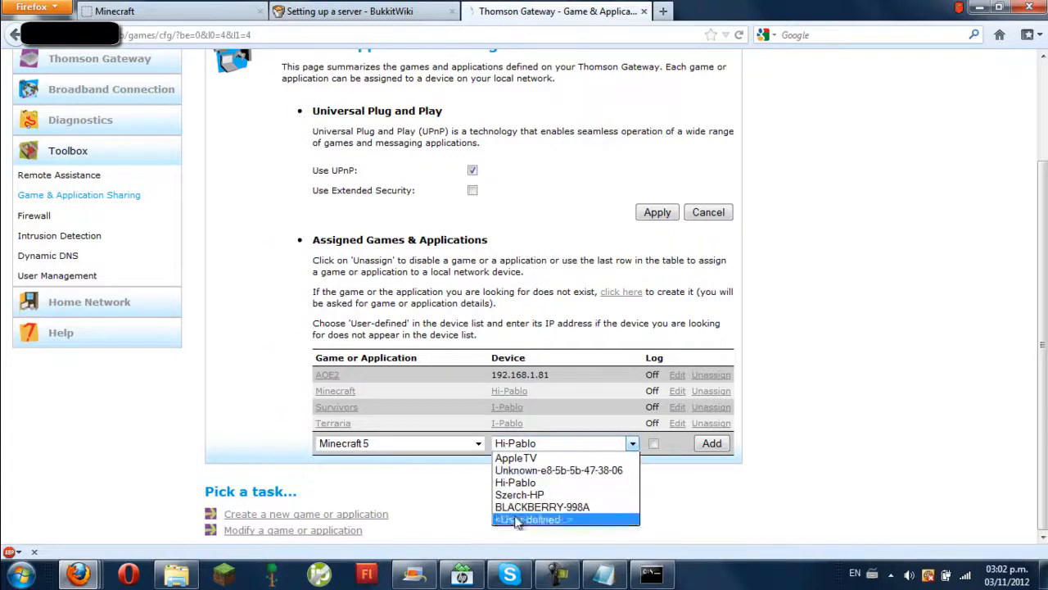
left_click(543, 446)
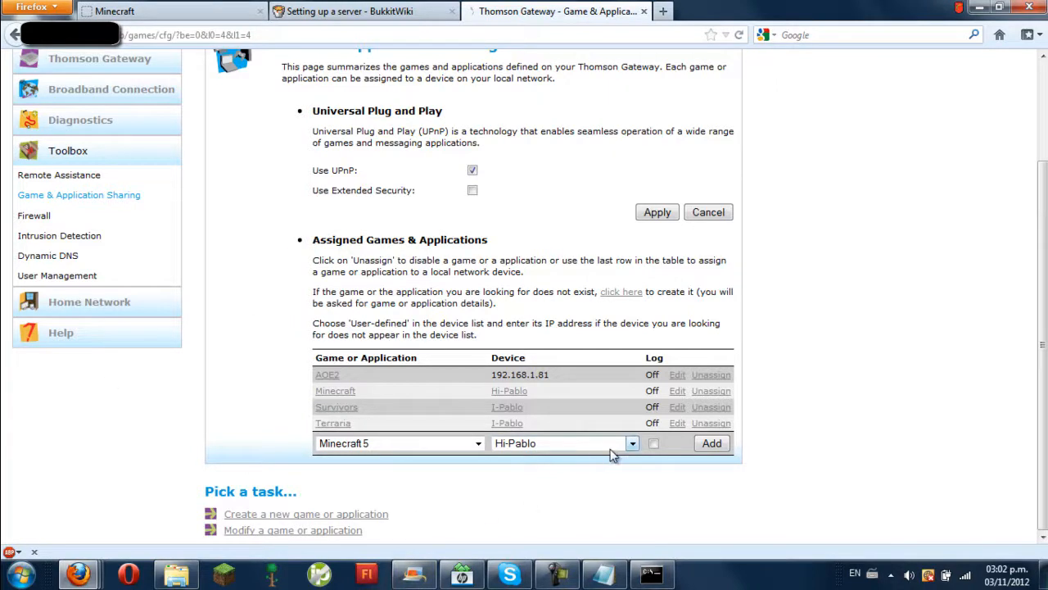
left_click(635, 443)
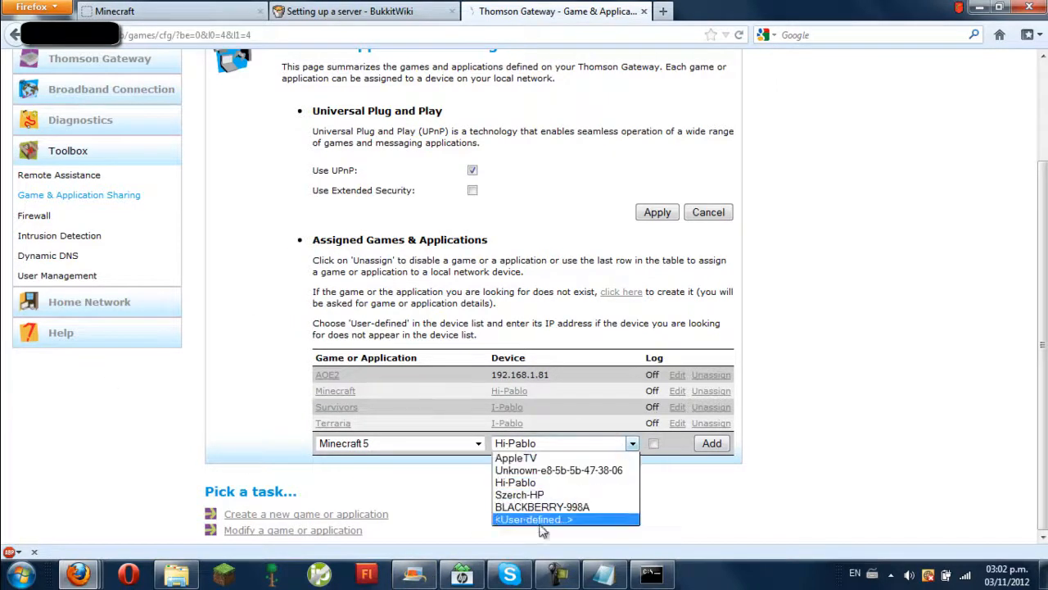
left_click(387, 473)
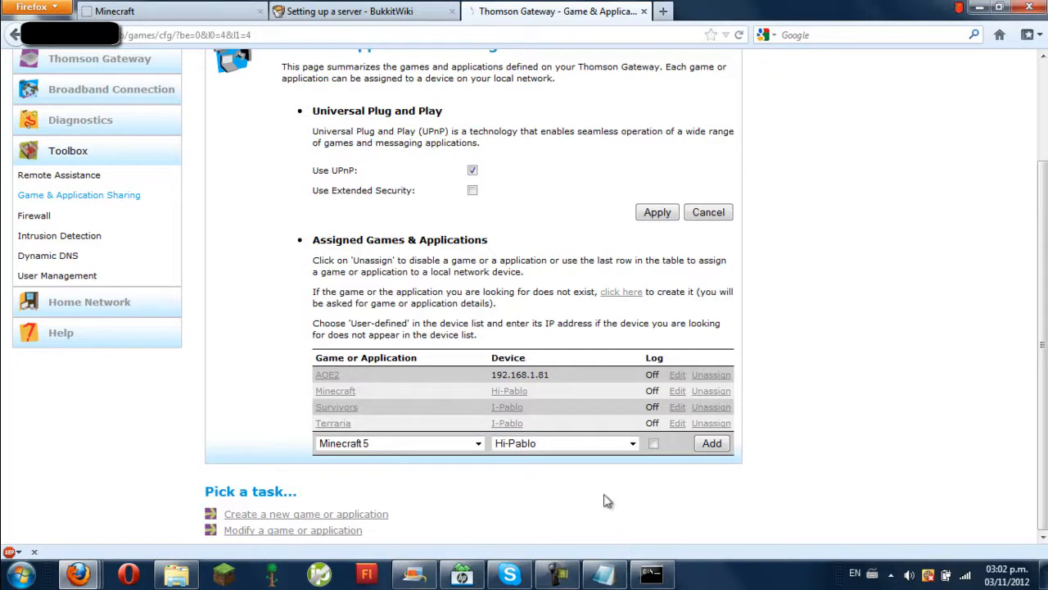
left_click(570, 444)
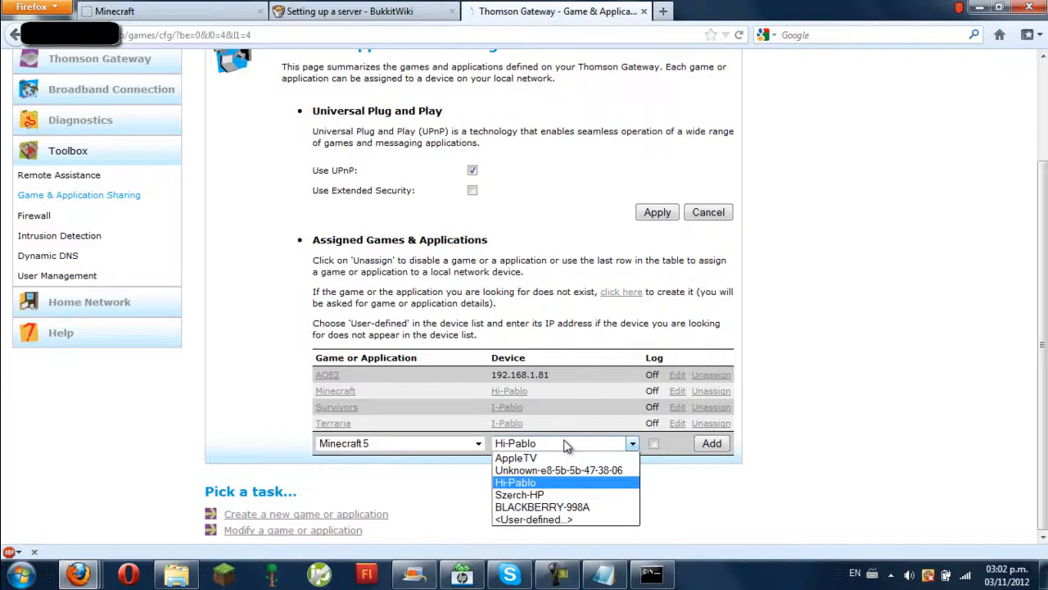
left_click(528, 519)
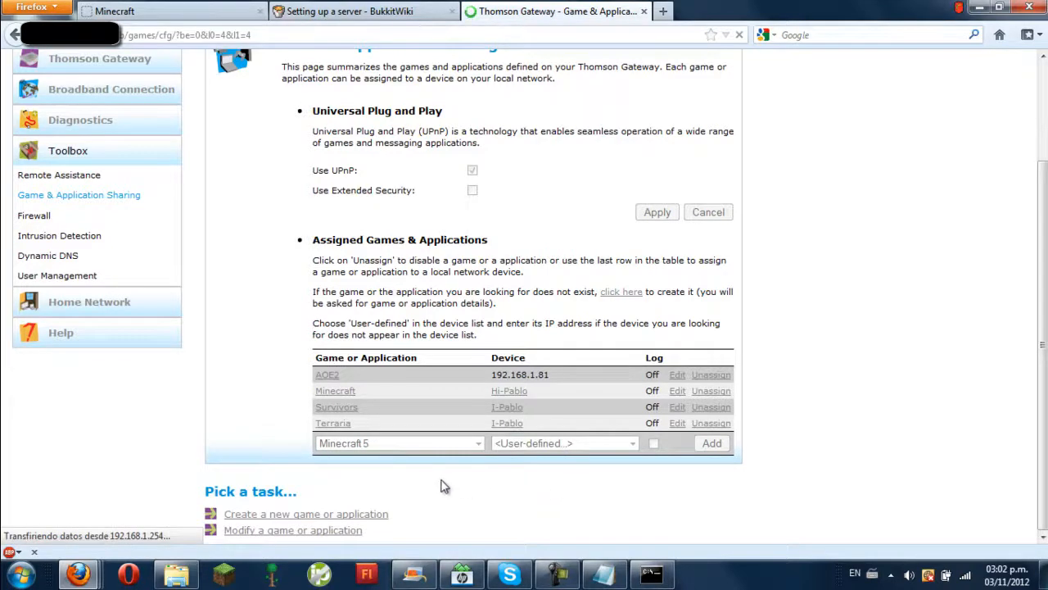
scroll(523, 499, "down", 1)
scroll(522, 499, "down", 2)
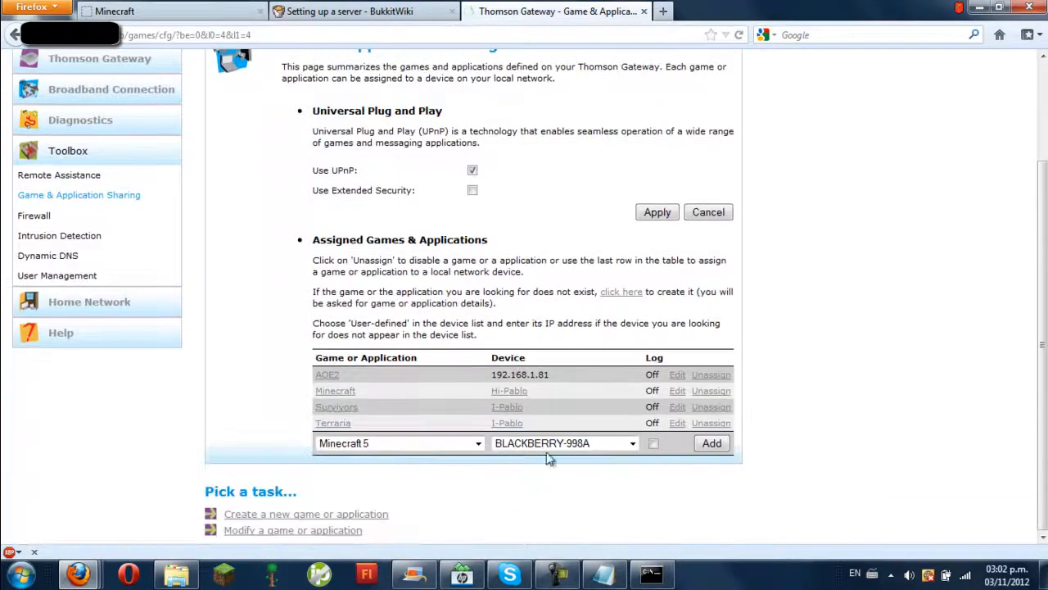
Assign Minecraft 5 to the same device as the existing Minecraft entry and add the assignment.
left_click(566, 446)
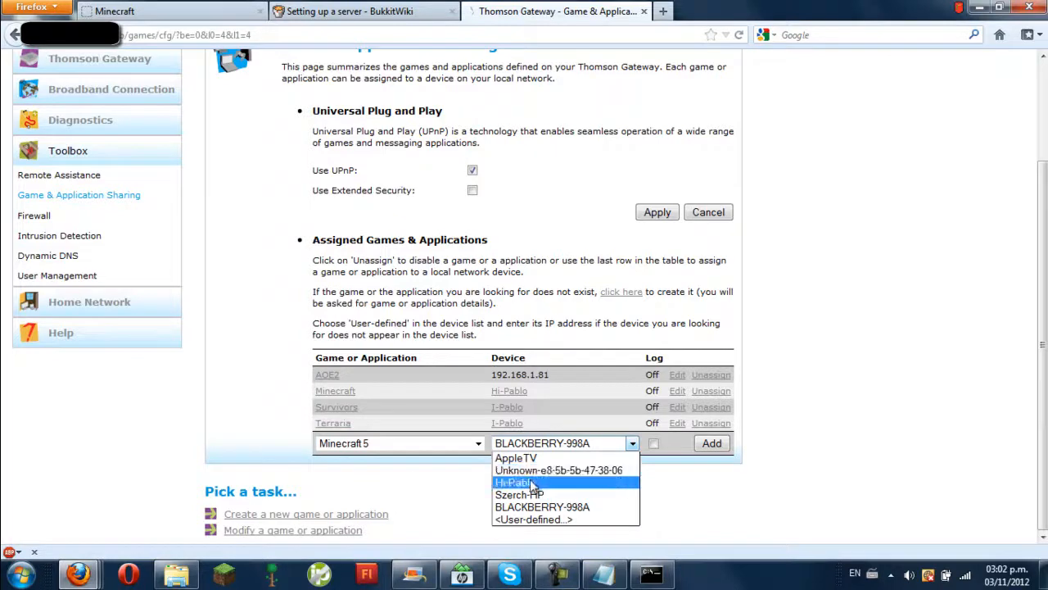
left_click(530, 482)
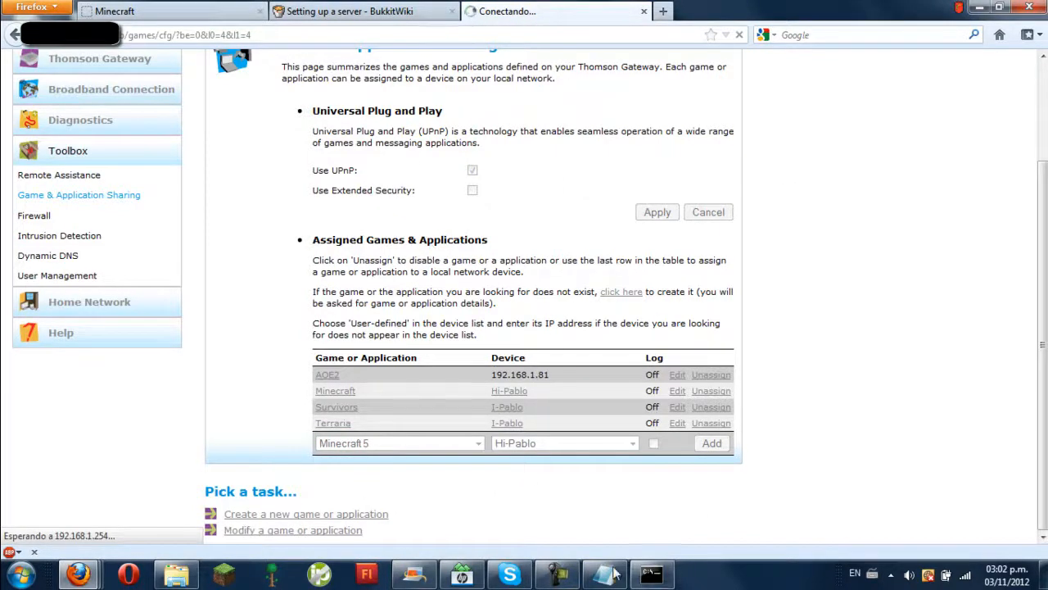
left_click(704, 446)
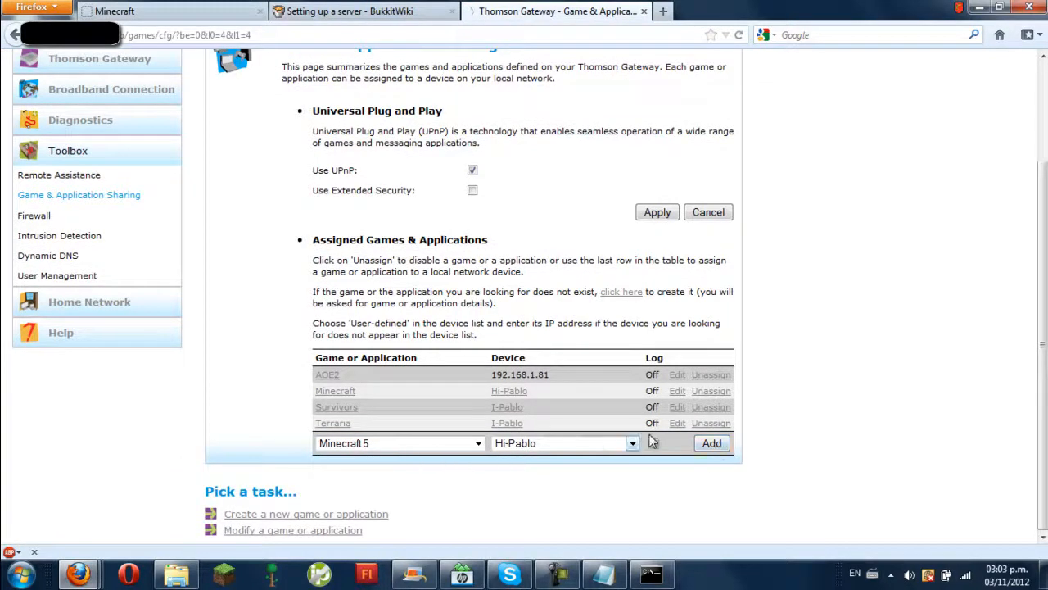
left_click(711, 447)
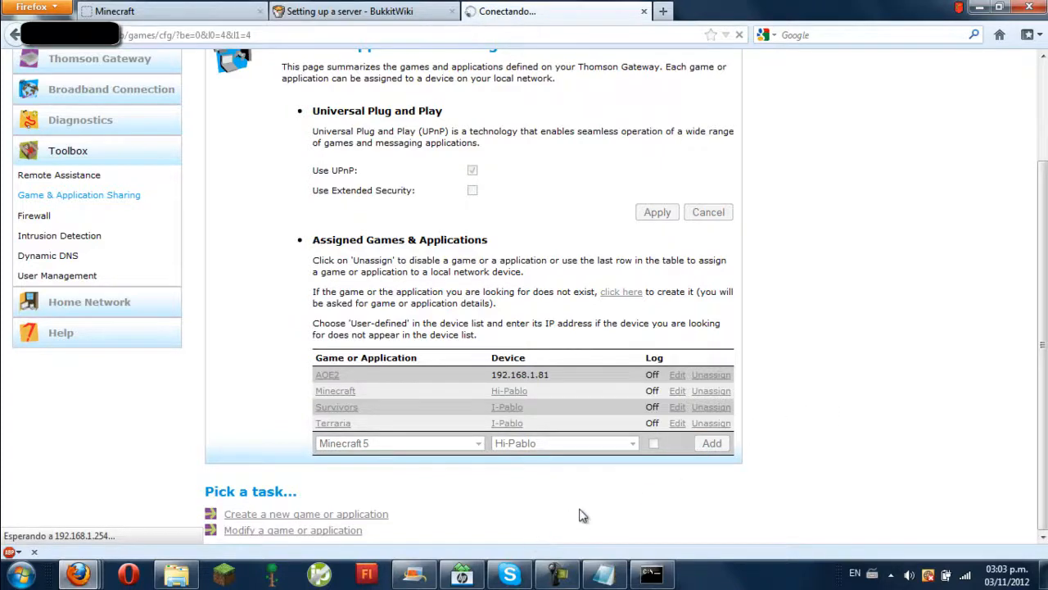
scroll(619, 465, "down", 3)
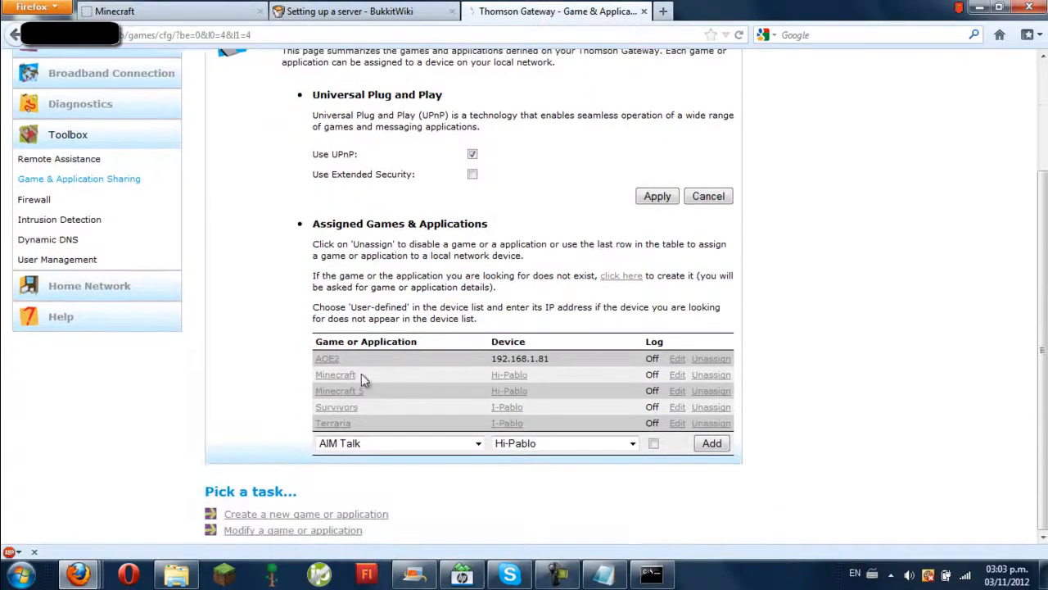
Open server.properties from the Server folder, set server-port to 24470, and close the file, discarding the remaining unsaved changes.
scroll(685, 455, "up", 3)
scroll(687, 483, "down", 3)
left_click(176, 573)
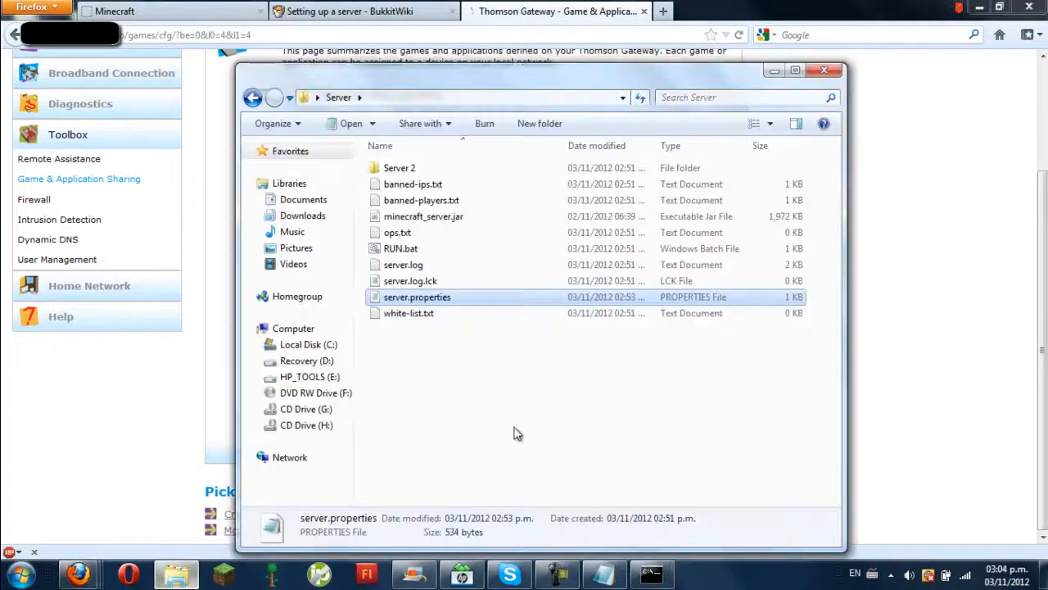
left_click(536, 418)
double_click(414, 298)
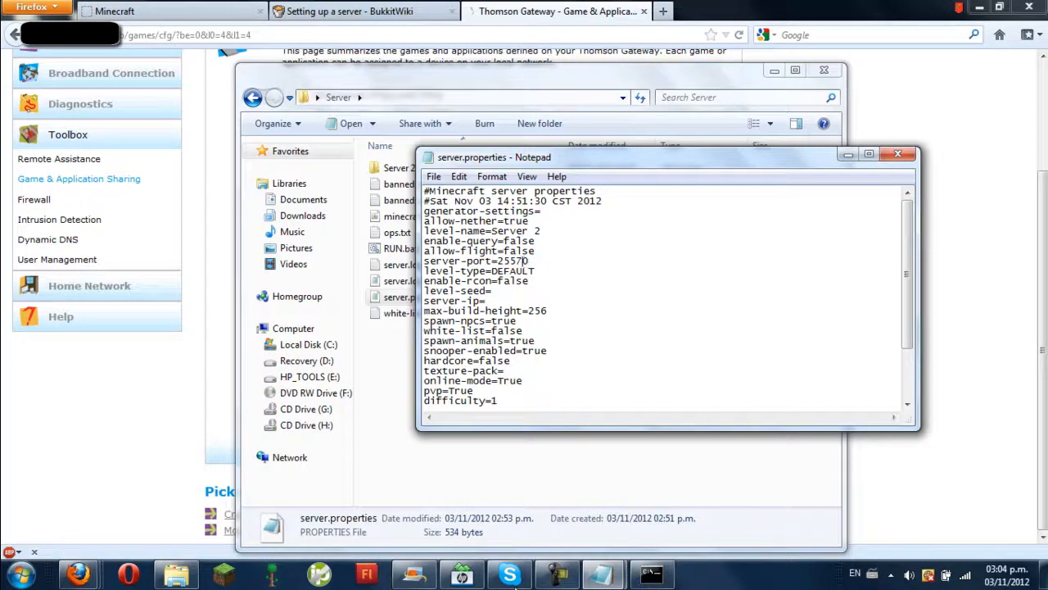
key("Left")
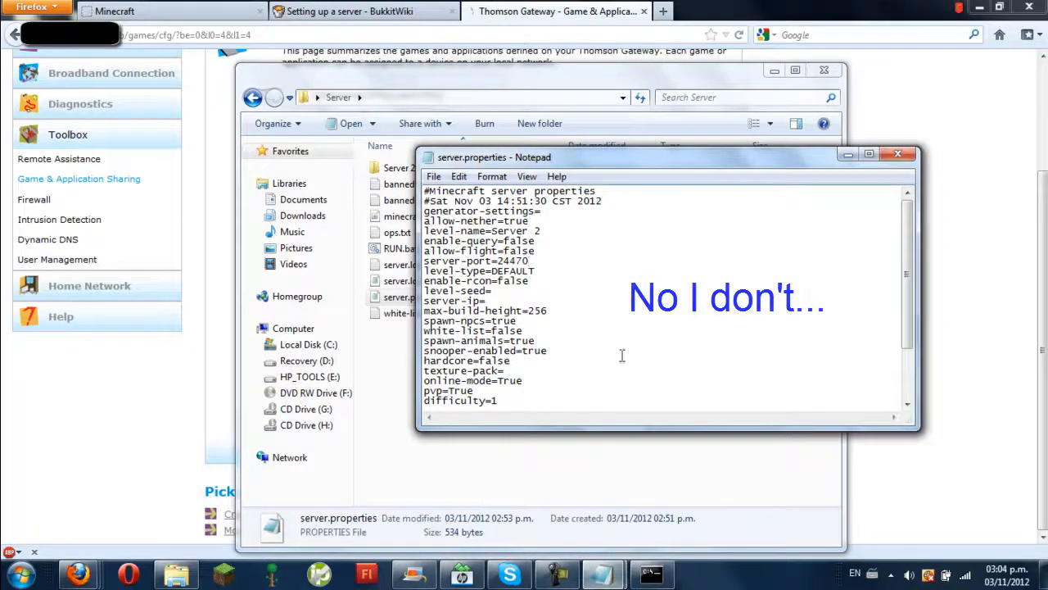
left_click(897, 153)
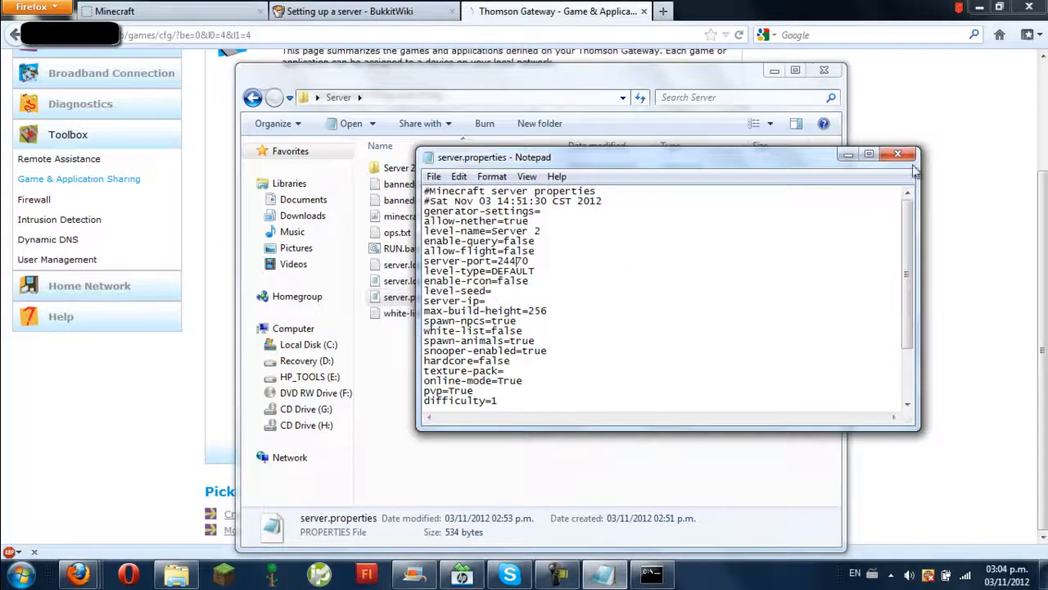
left_click(897, 153)
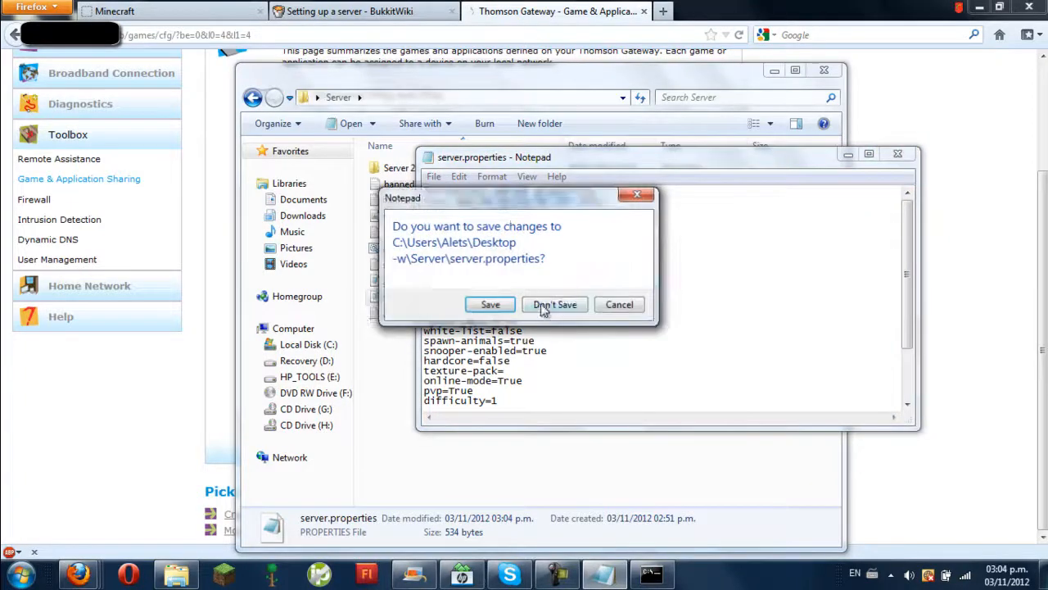
left_click(555, 304)
Reopen server.properties from the Server folder and start the Minecraft server by running RUN.bat.
double_click(443, 298)
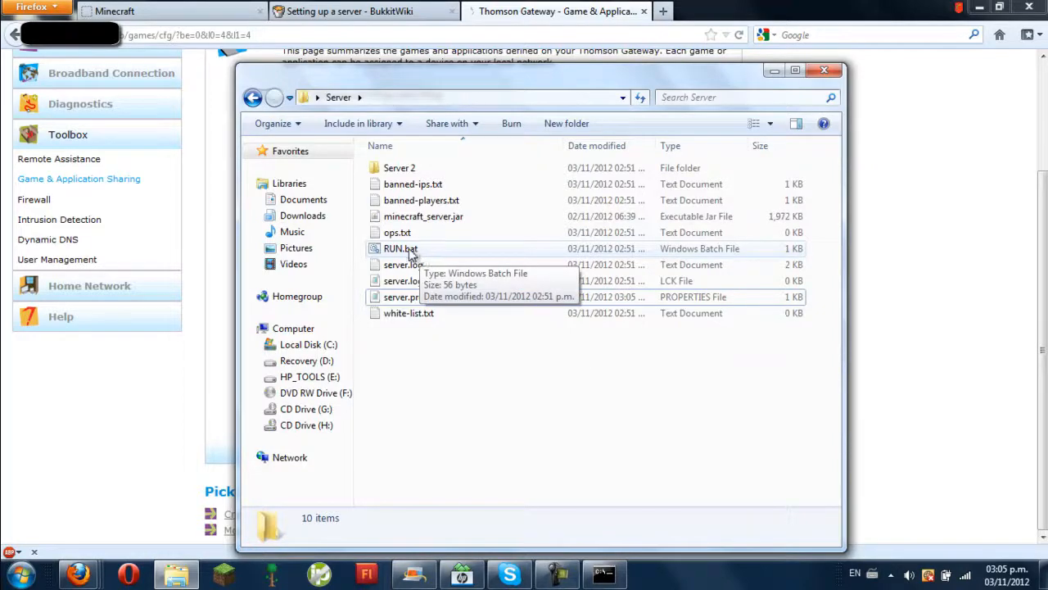
double_click(409, 249)
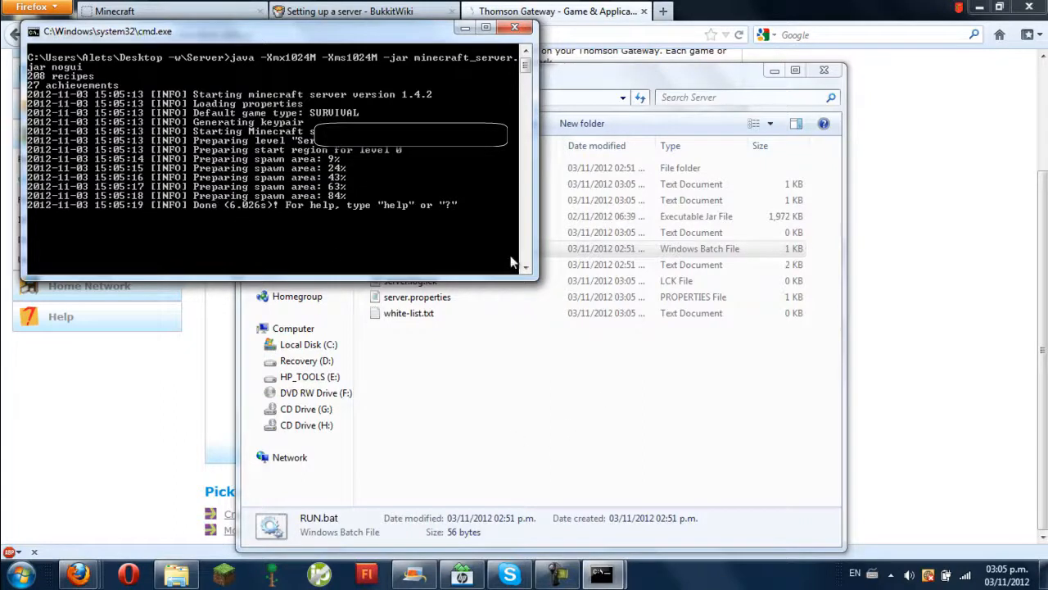
left_click(503, 390)
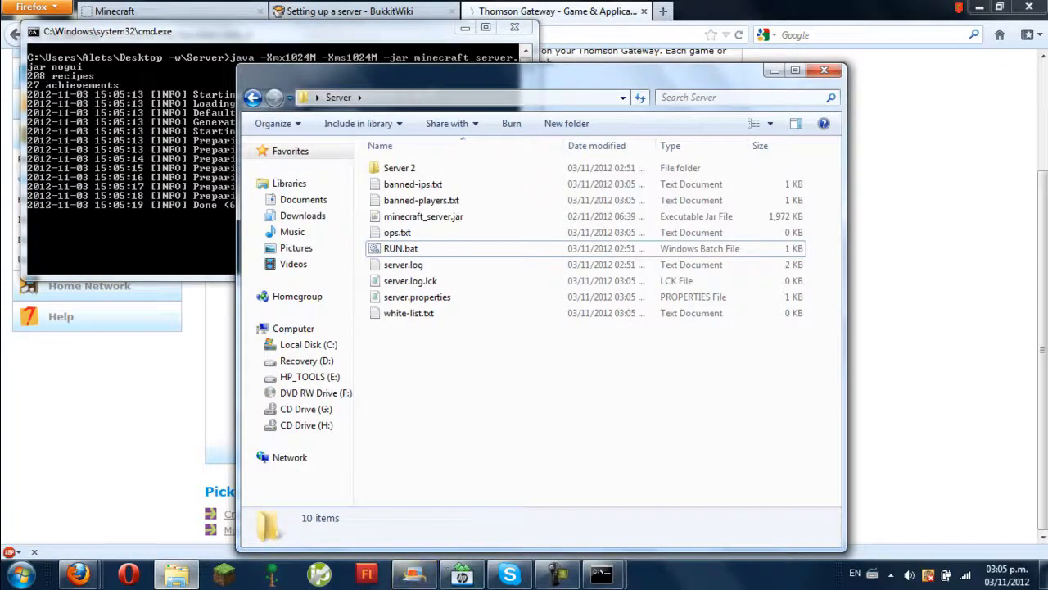
Launch Minecraft through Magic Launcher with the saved login and go to the multiplayer server list.
left_click(222, 577)
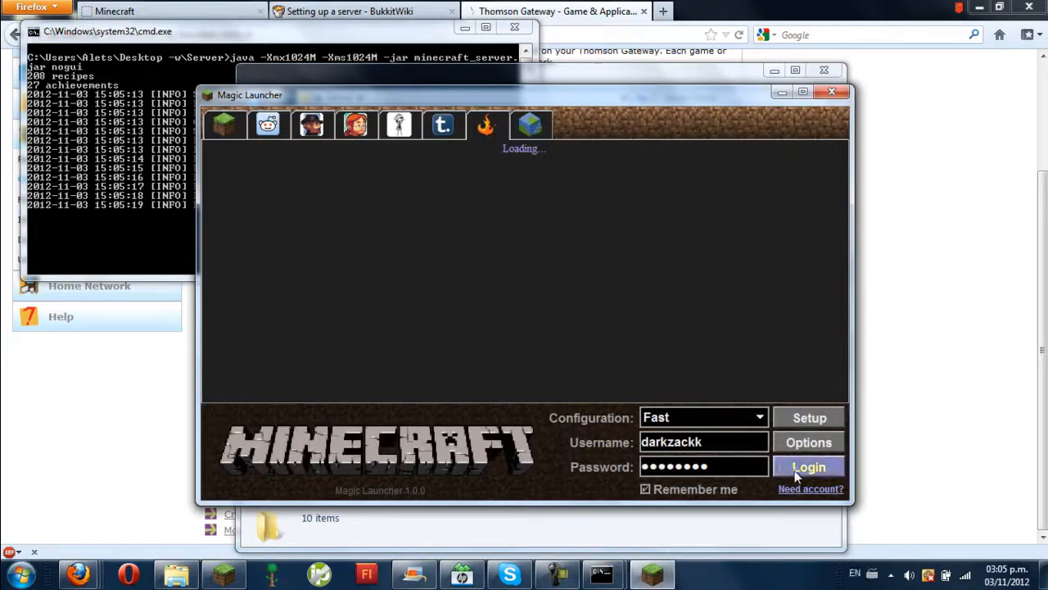
left_click(795, 470)
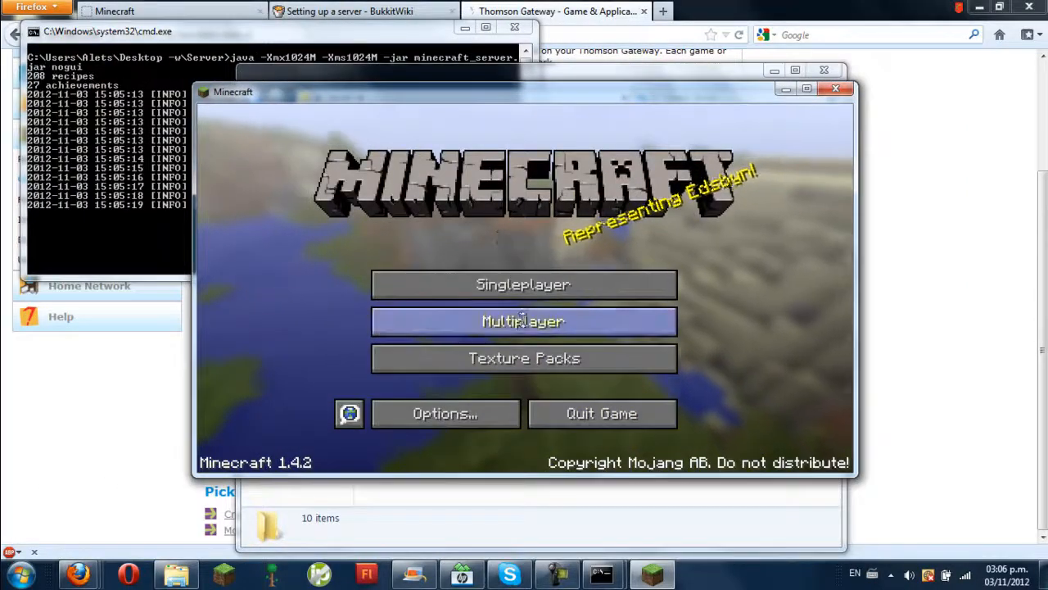
left_click(526, 337)
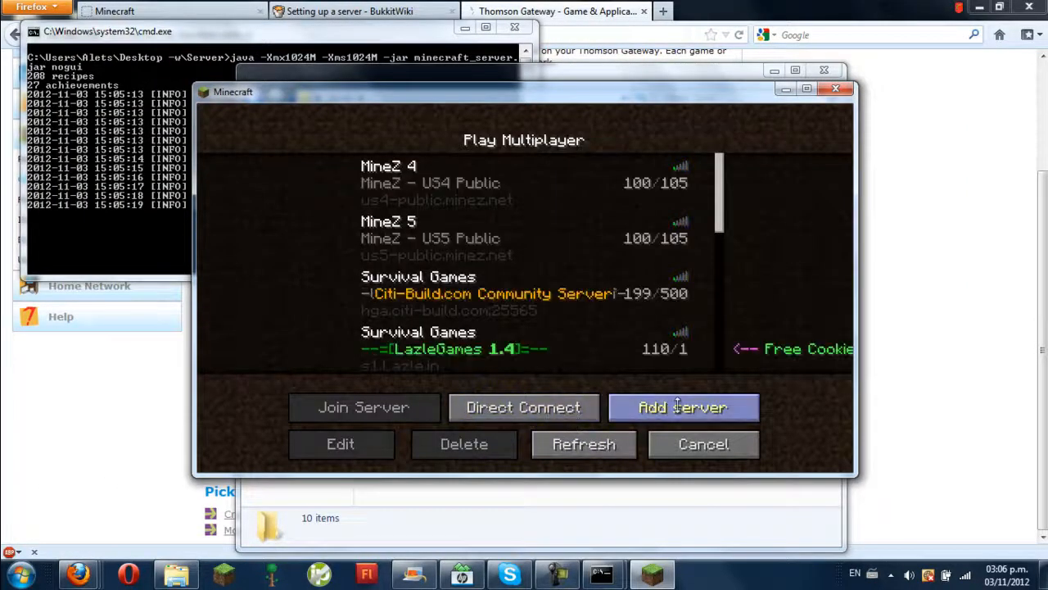
Join the running Minecraft server from the multiplayer screen by direct connection.
left_click(677, 401)
left_click(676, 401)
left_click(503, 404)
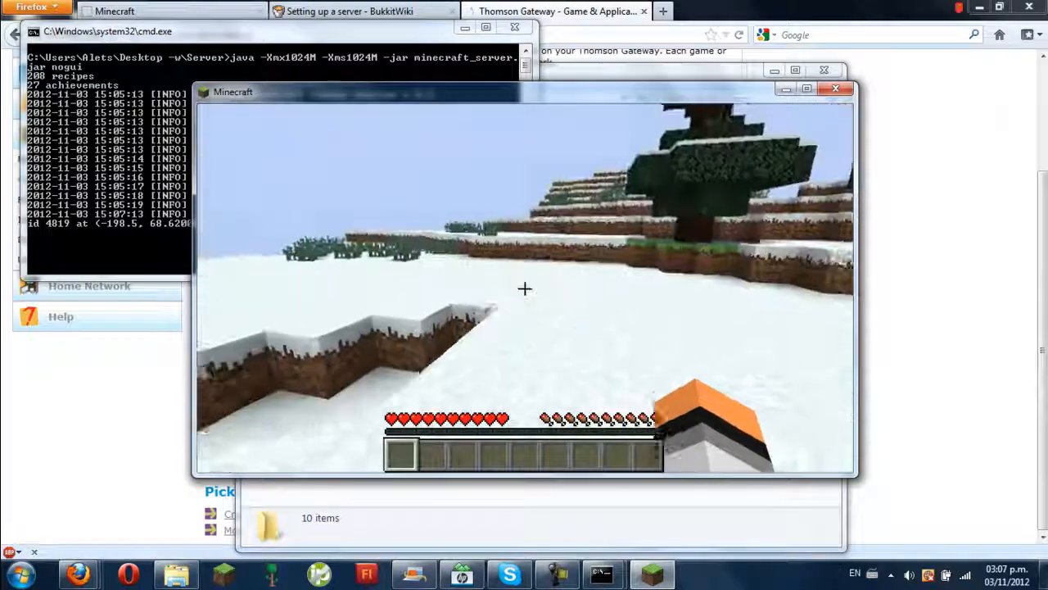
Test the server world by walking and jumping up the snowy hillside, check the inventory, and disconnect to the title screen.
key("w")
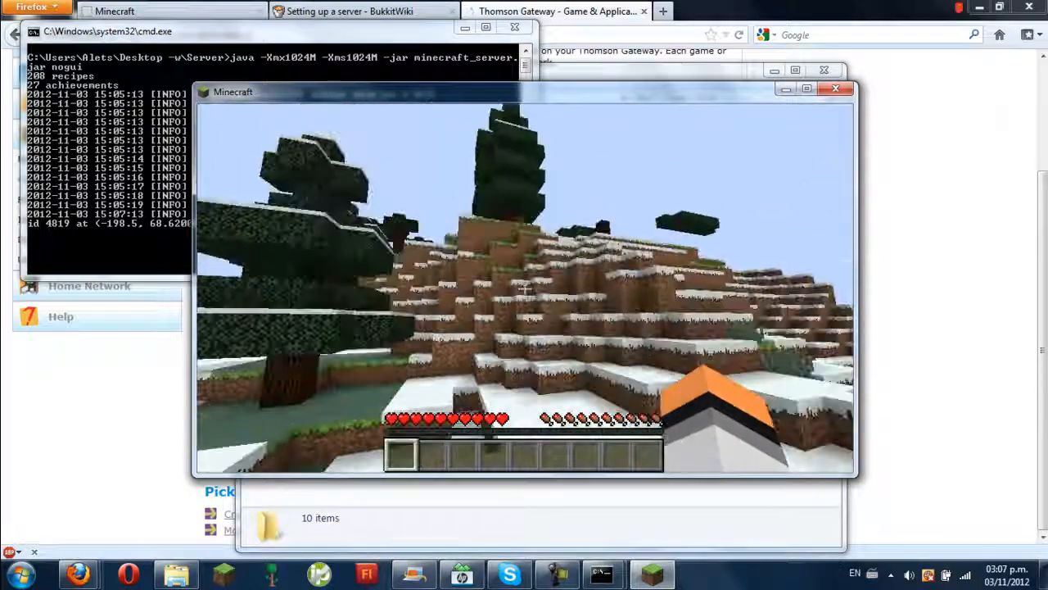
key("w")
key("space")
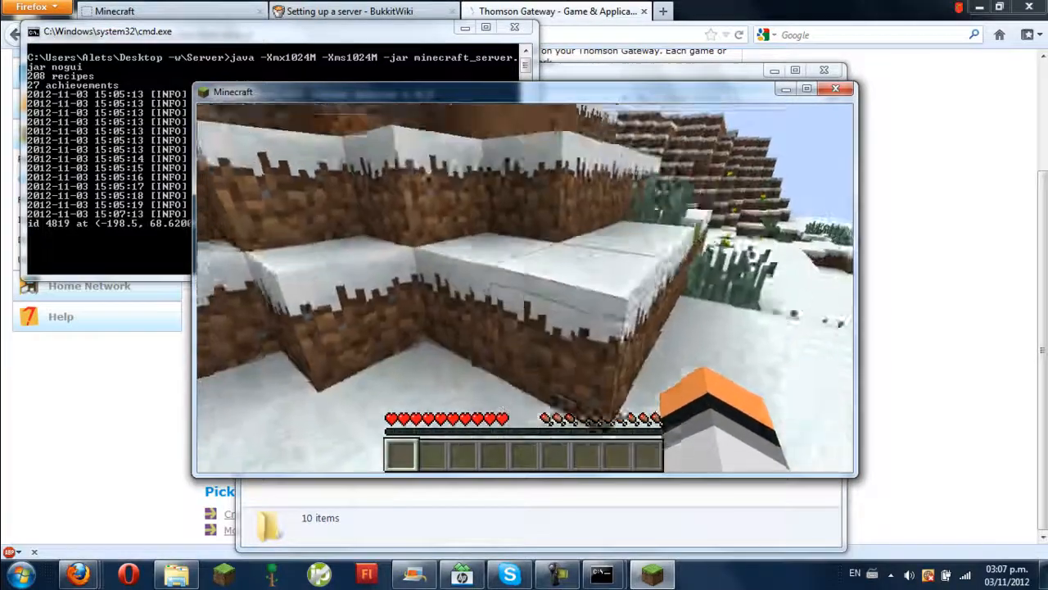
key("w")
key("space")
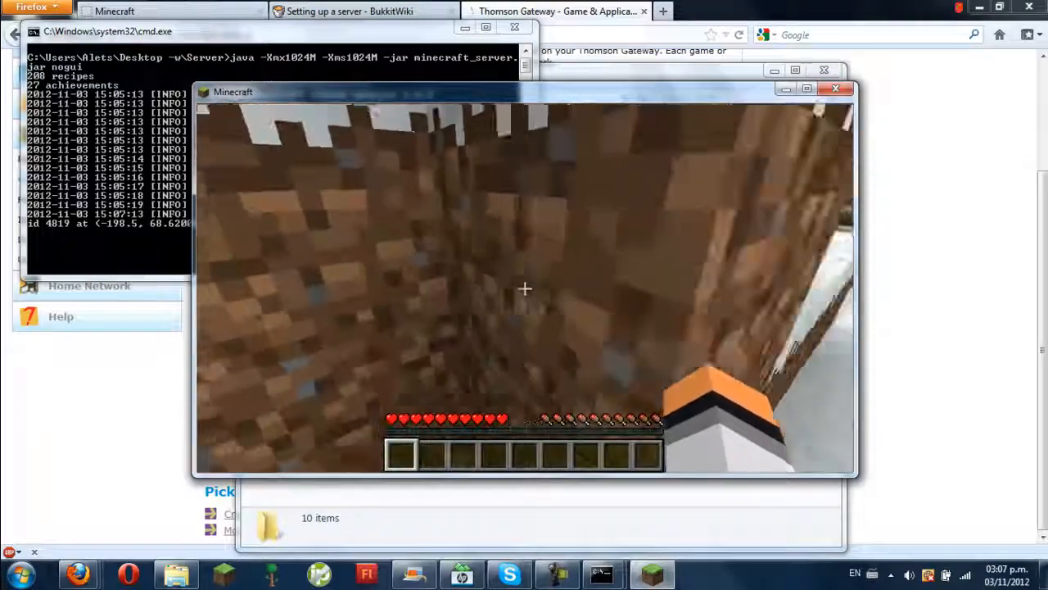
key("w")
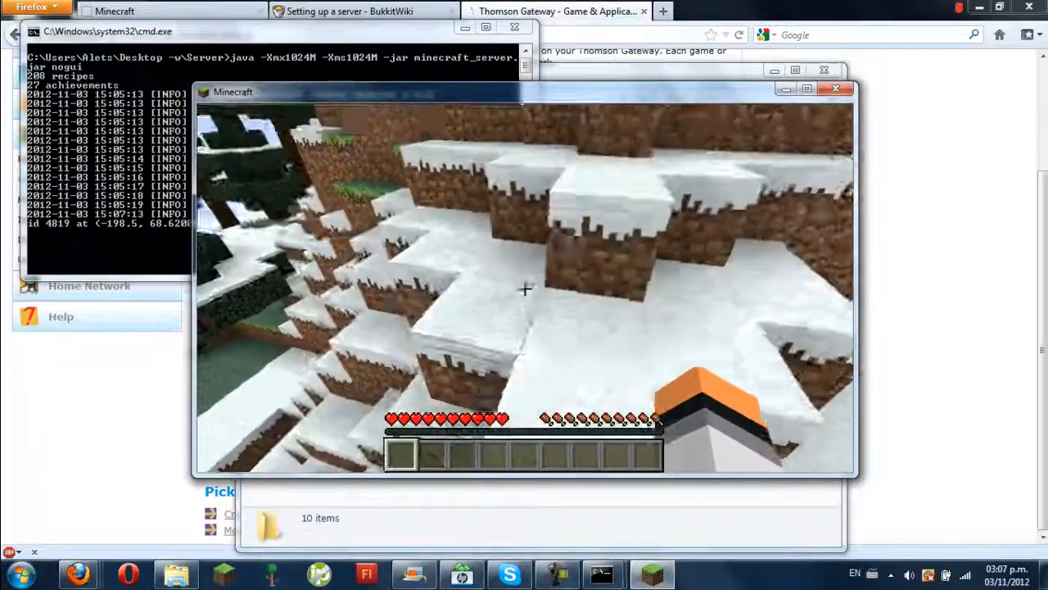
key("w")
key("space")
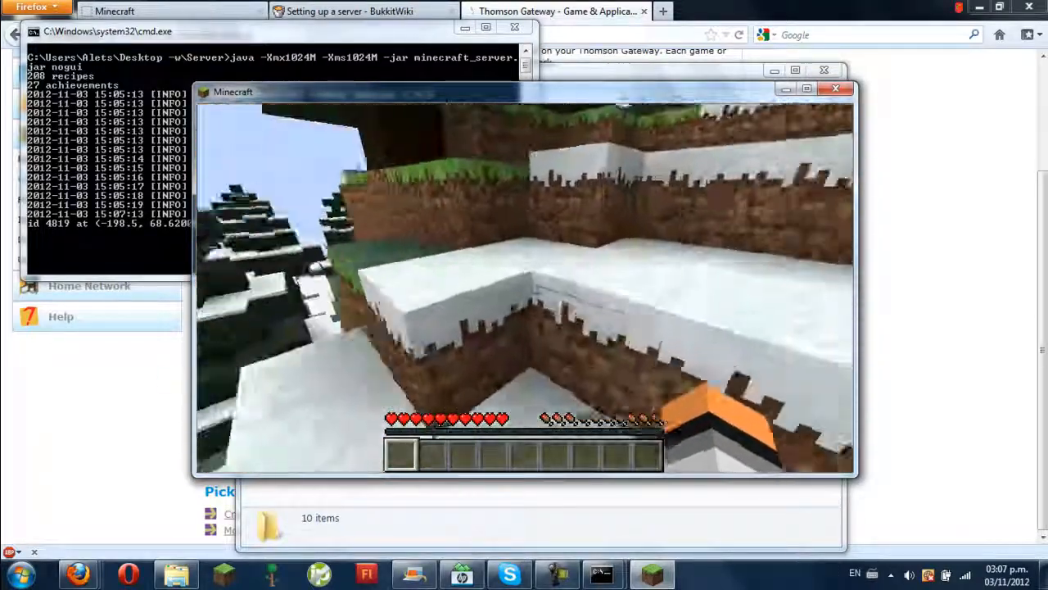
key("e")
key("e")
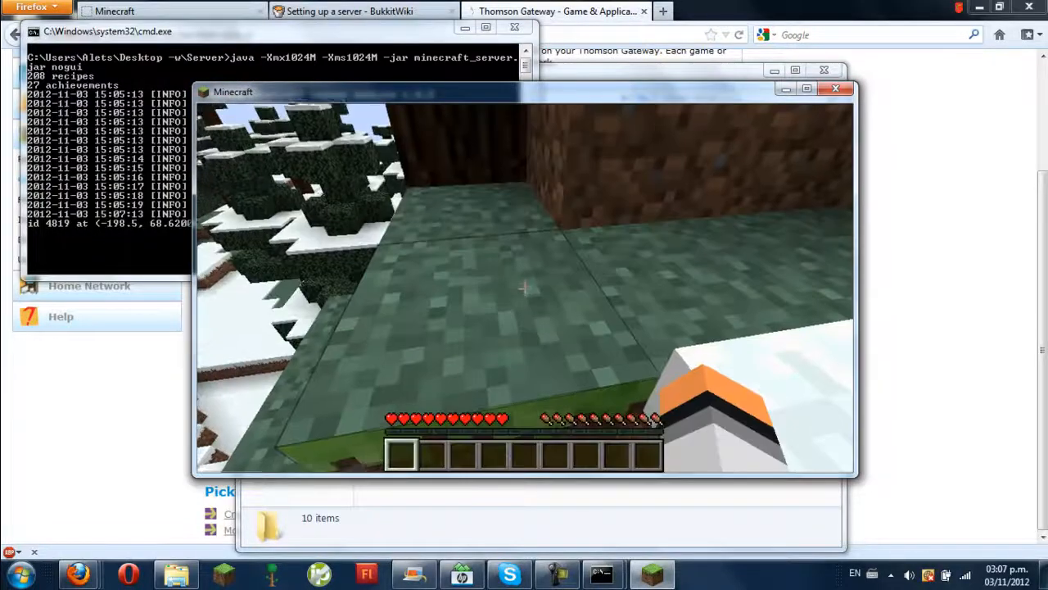
key("Escape")
left_click(519, 367)
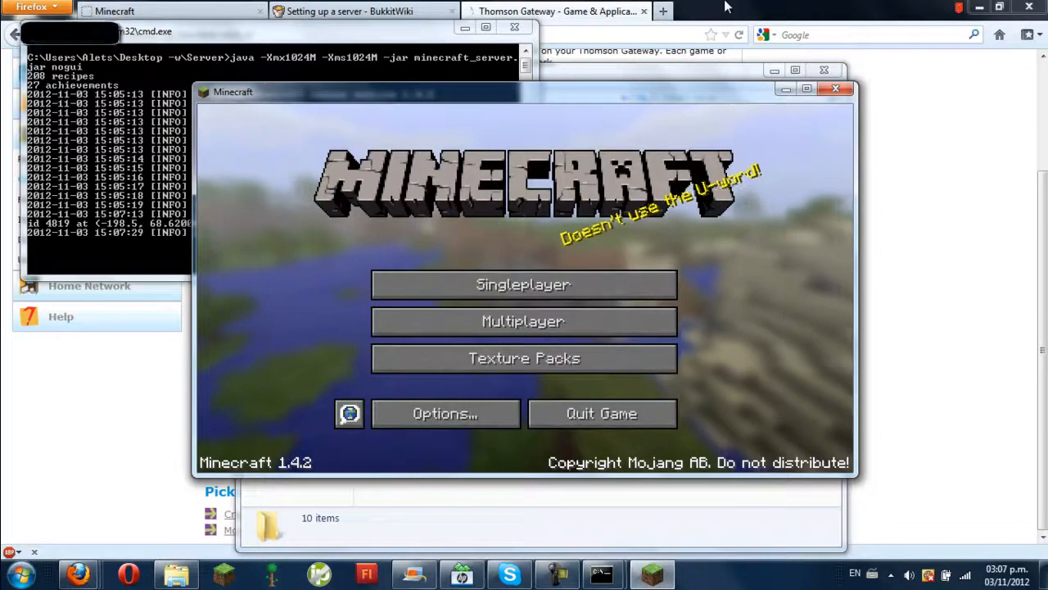
Switch to Firefox and open a new tab.
left_click(664, 21)
left_click(664, 11)
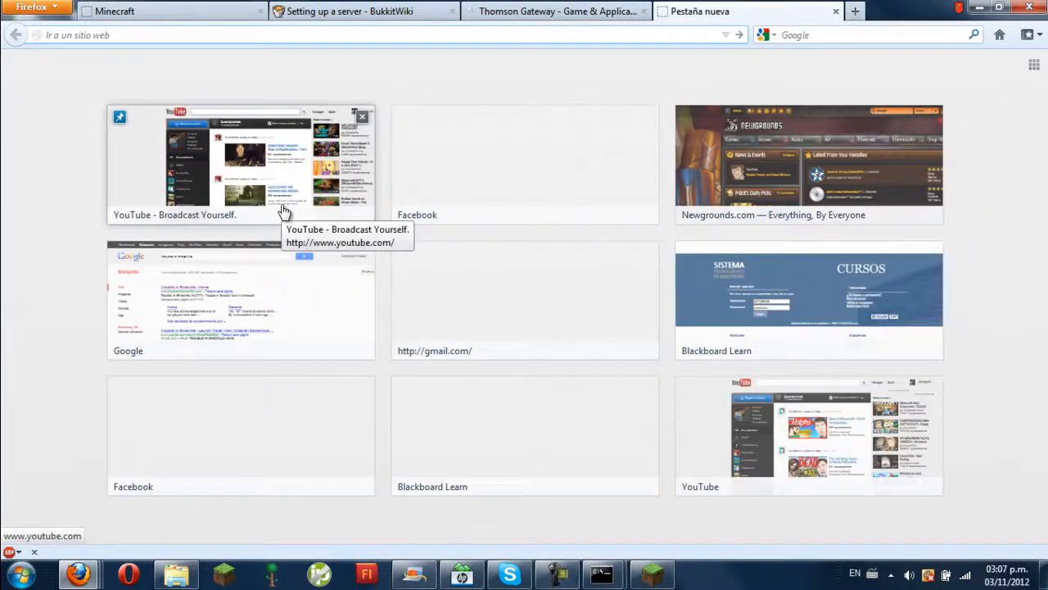
type("cual")
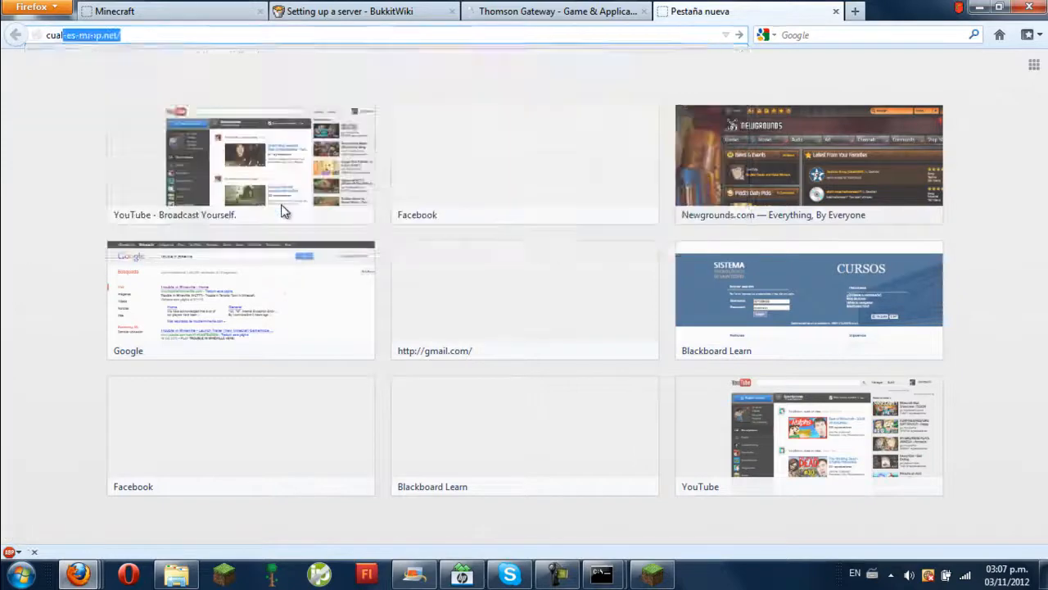
key("BackSpace")
key("BackSpace")
key("BackSpace")
key("BackSpace")
key("BackSpace")
type("whap")
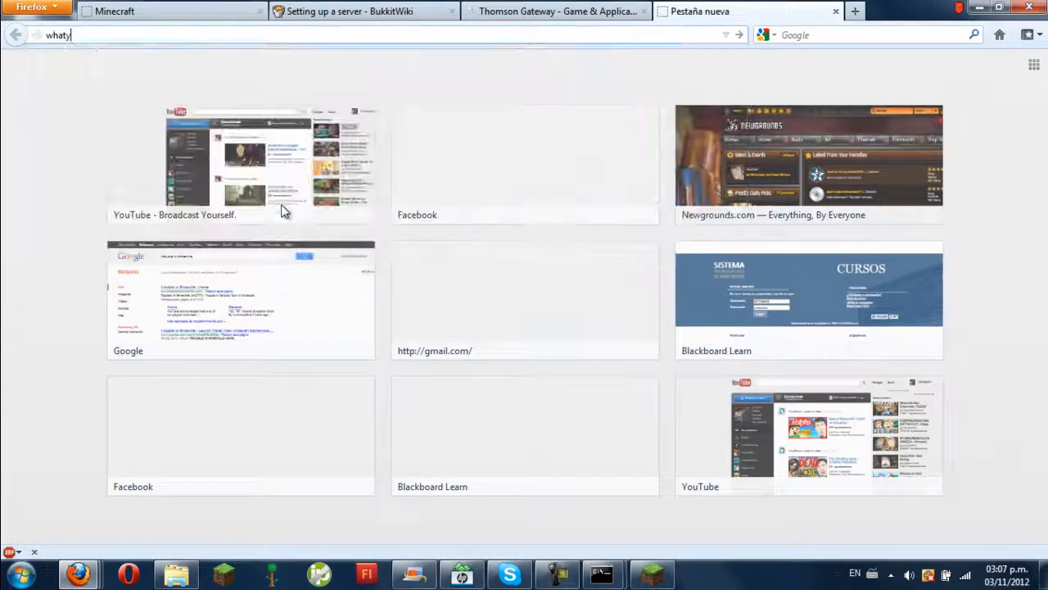
key("BackSpace")
key("Down")
key("Return")
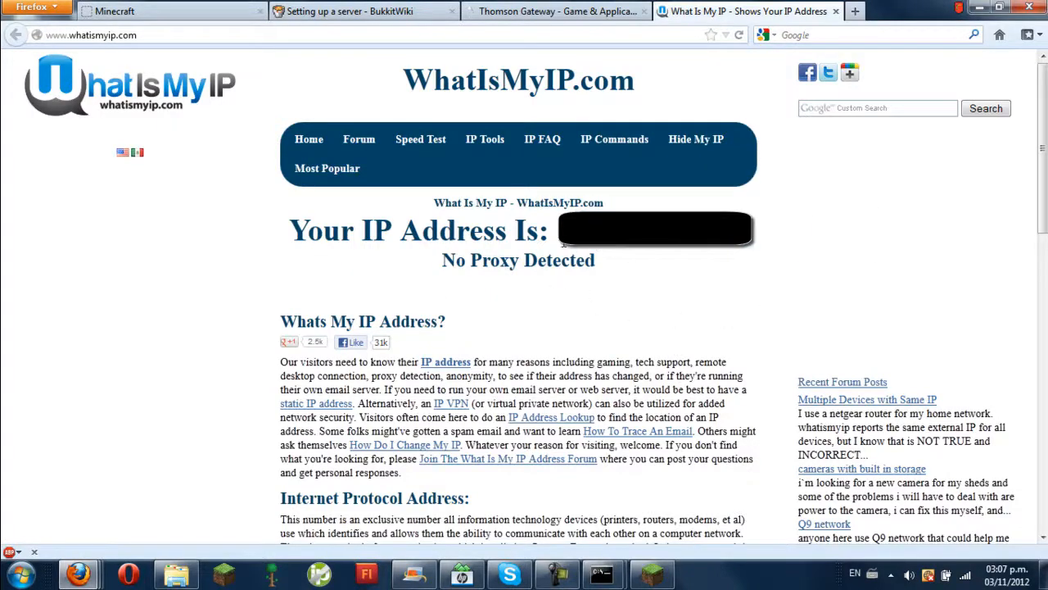
Switch to Minecraft and join the server by direct connection, using the IP address followed by port 24470.
left_click(663, 581)
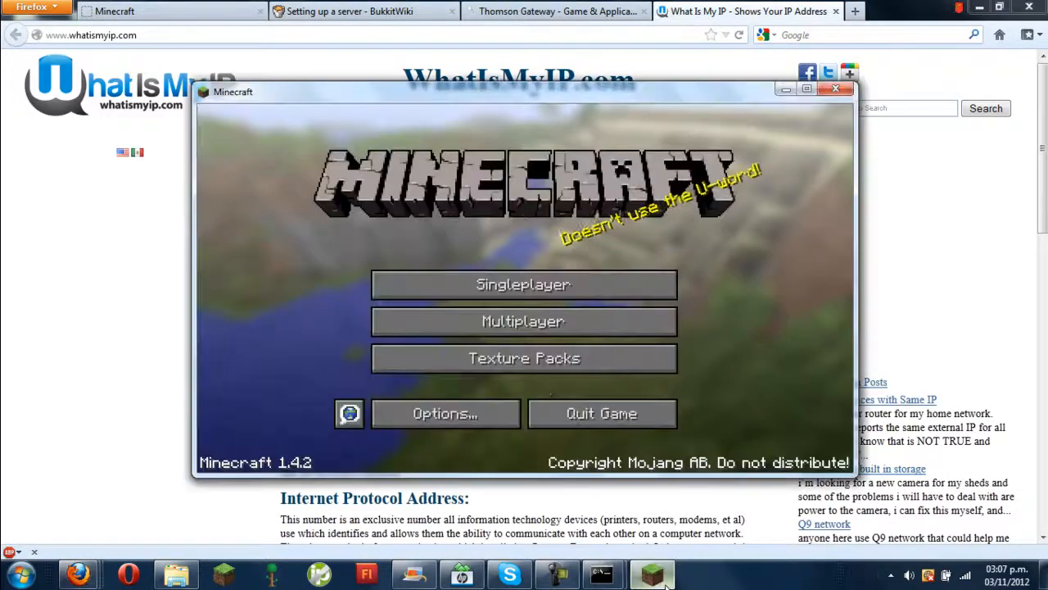
left_click(524, 322)
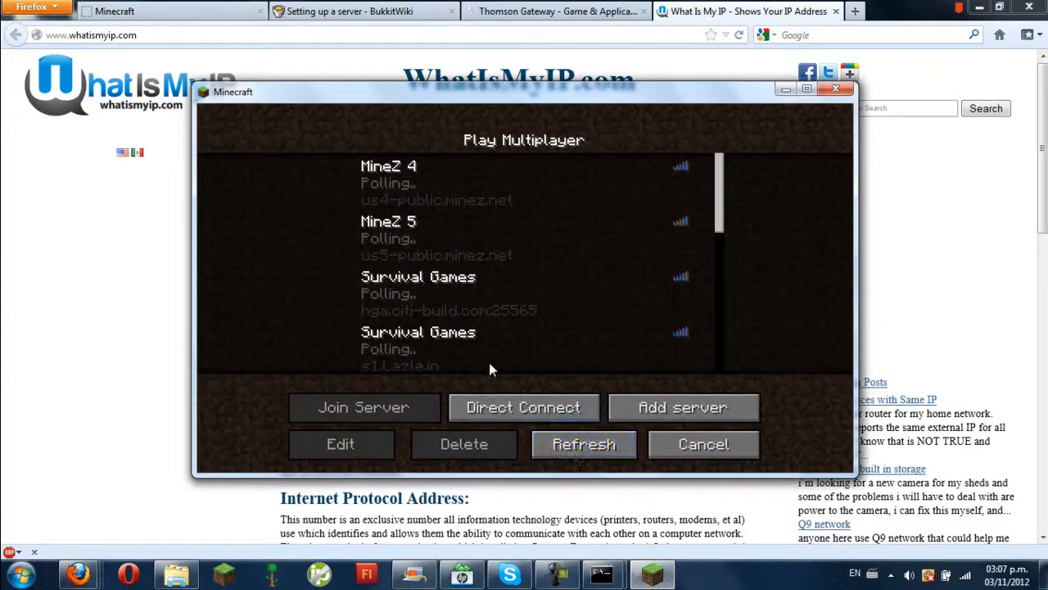
left_click(500, 407)
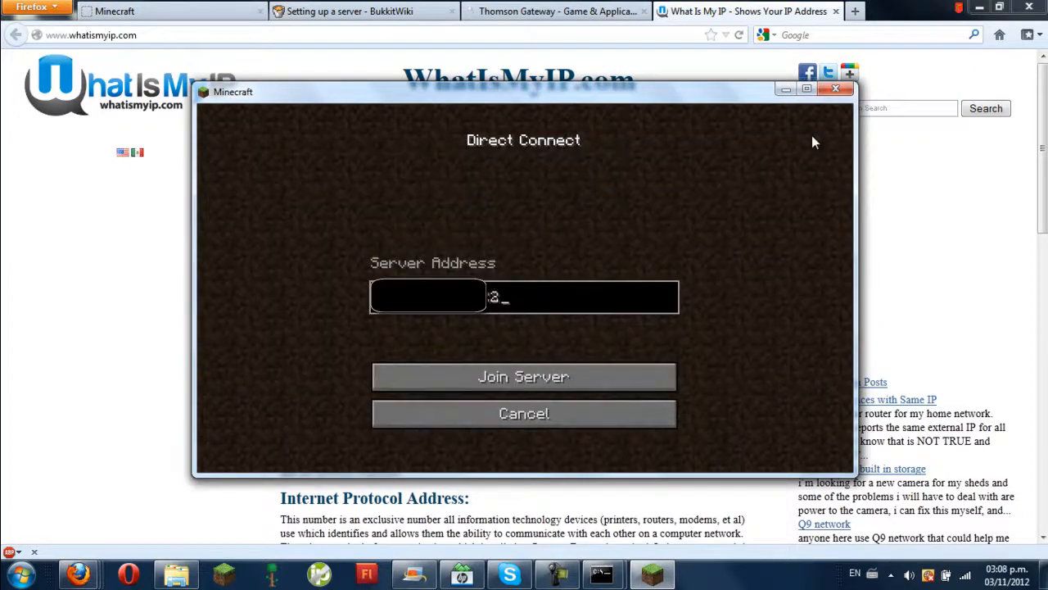
type("70")
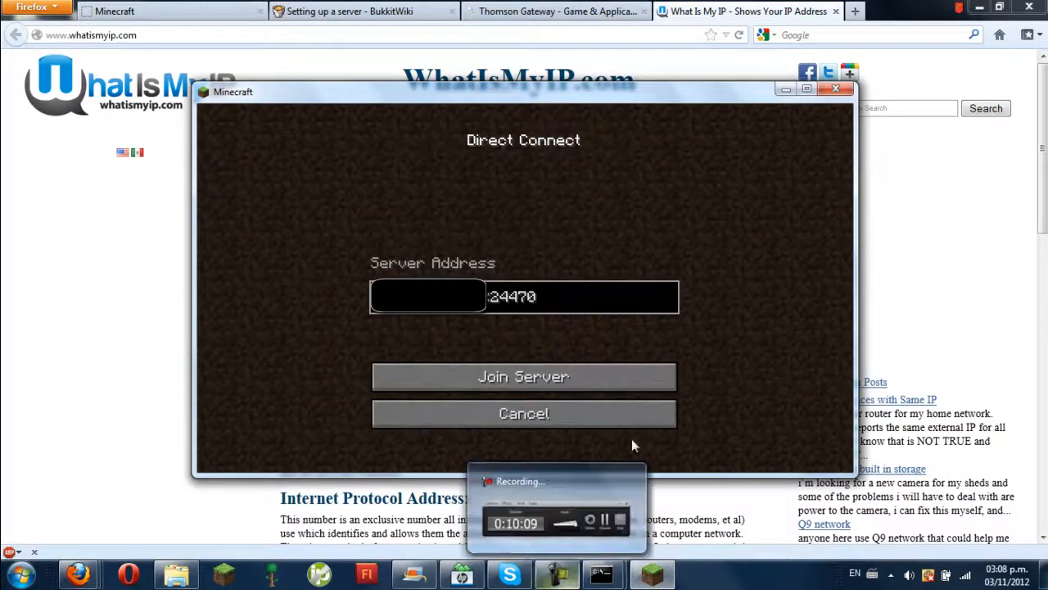
left_click(600, 376)
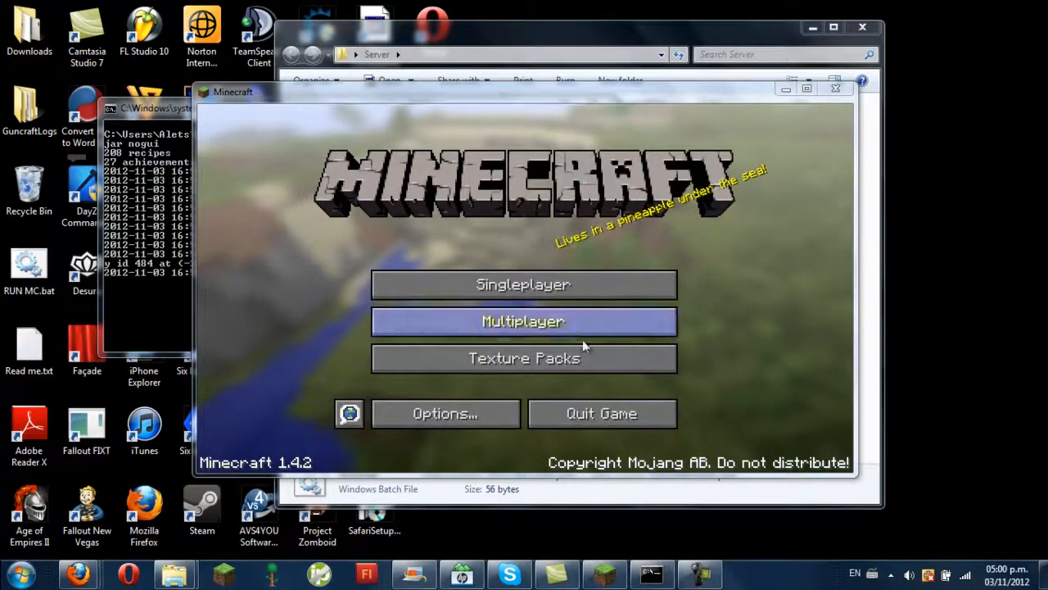
Join the server by direct connection, using the IP address with port 25570, and walk through the snowy forest.
left_click(567, 324)
left_click(555, 409)
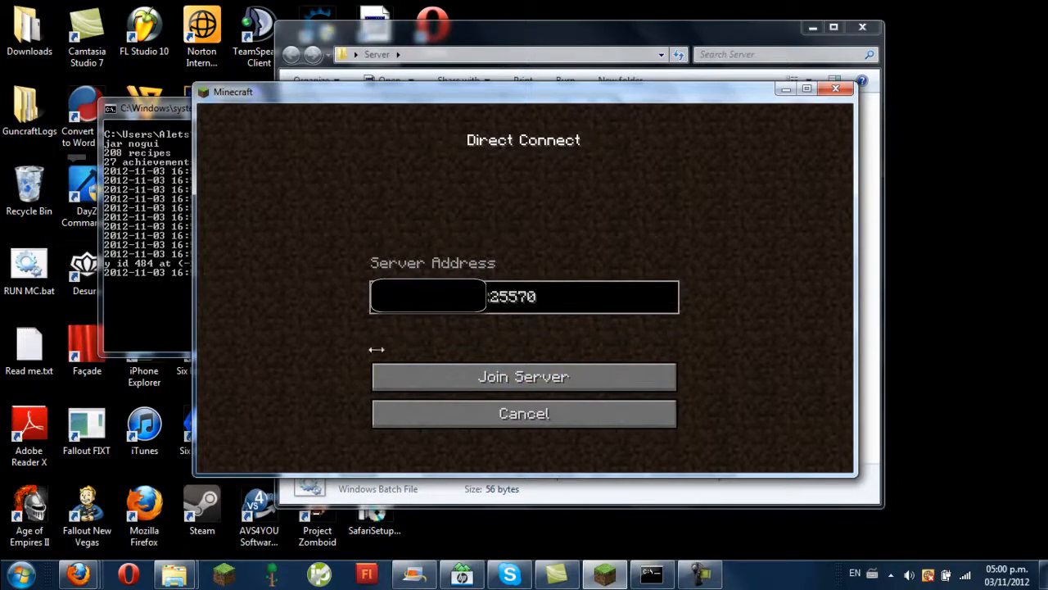
left_click(447, 379)
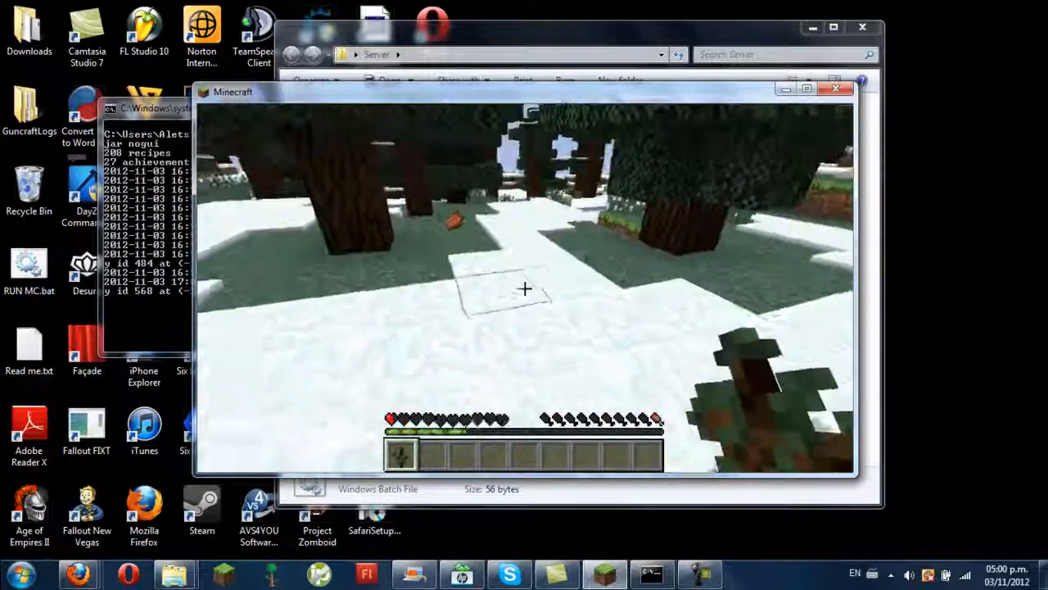
key("w")
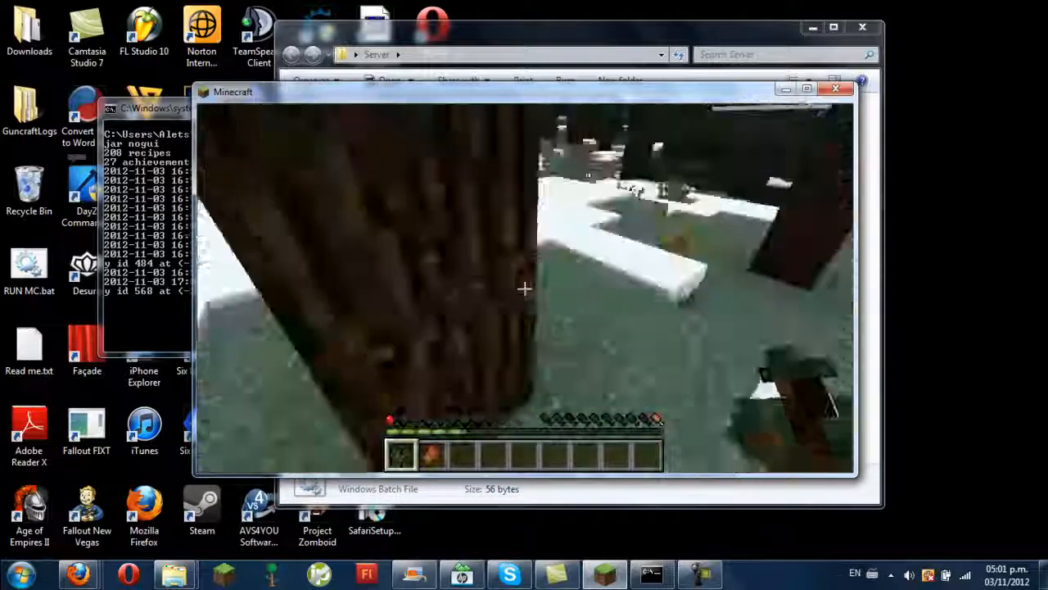